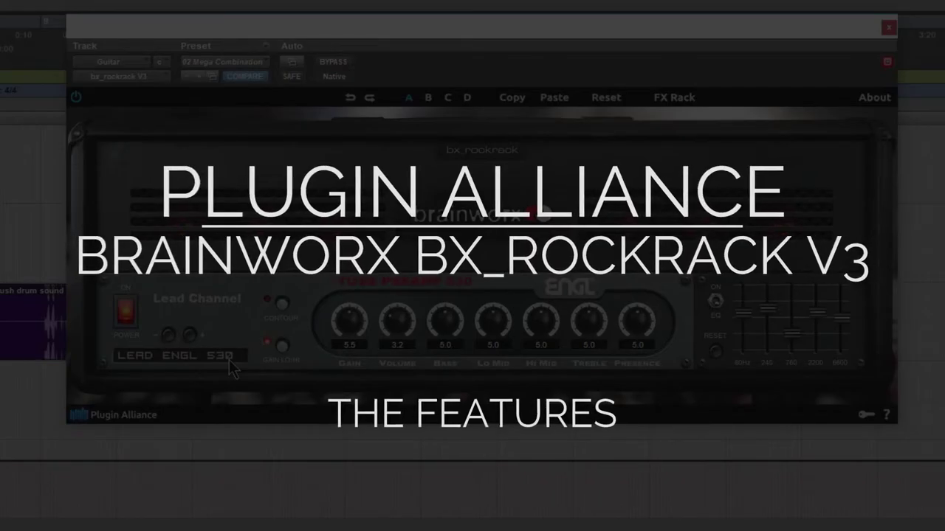
Step: Open the amp model list from the LEAD ENGL 530 model display
{"action": "left_click", "coordinate": [229, 359]}
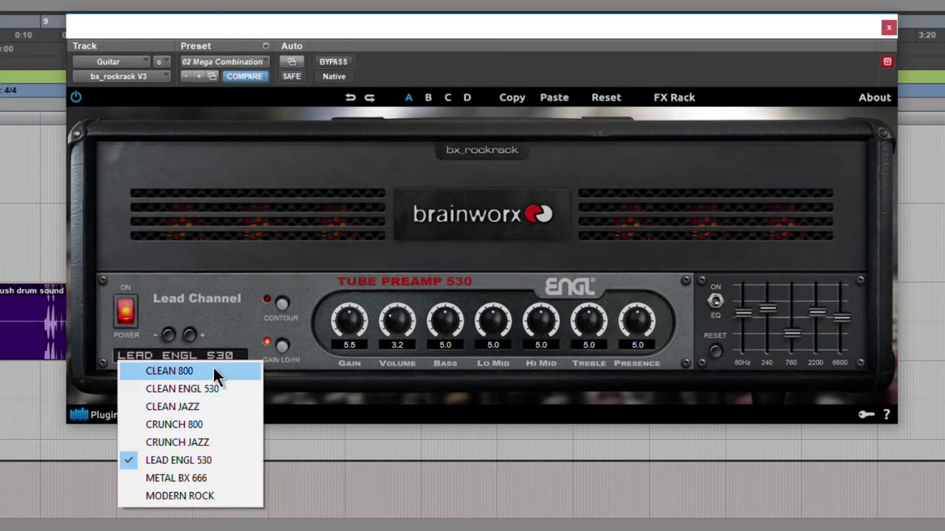
Step: Switch to CLEAN ENGL 530 via CLEAN 800, set Gain 6.6 and Volume 1.6, and show the FX Rack
{"action": "left_click", "coordinate": [212, 371]}
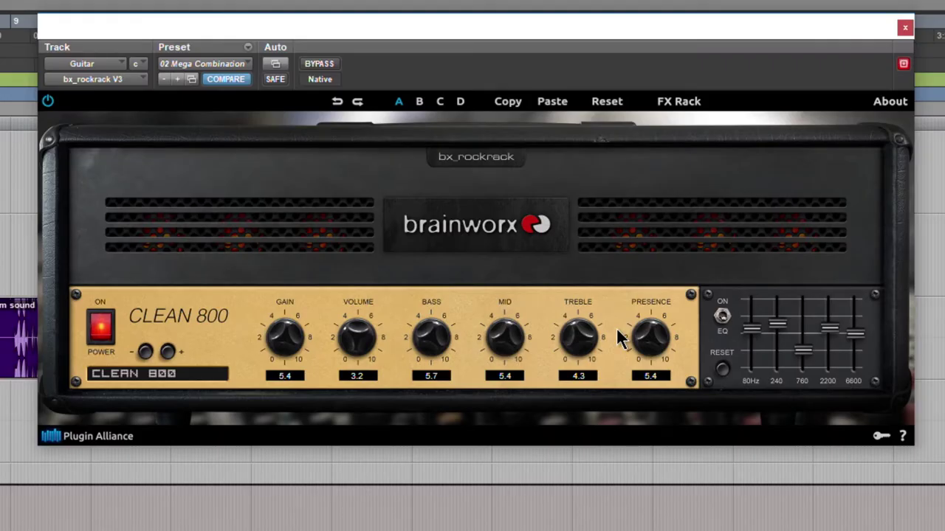
{"action": "left_click", "coordinate": [169, 352]}
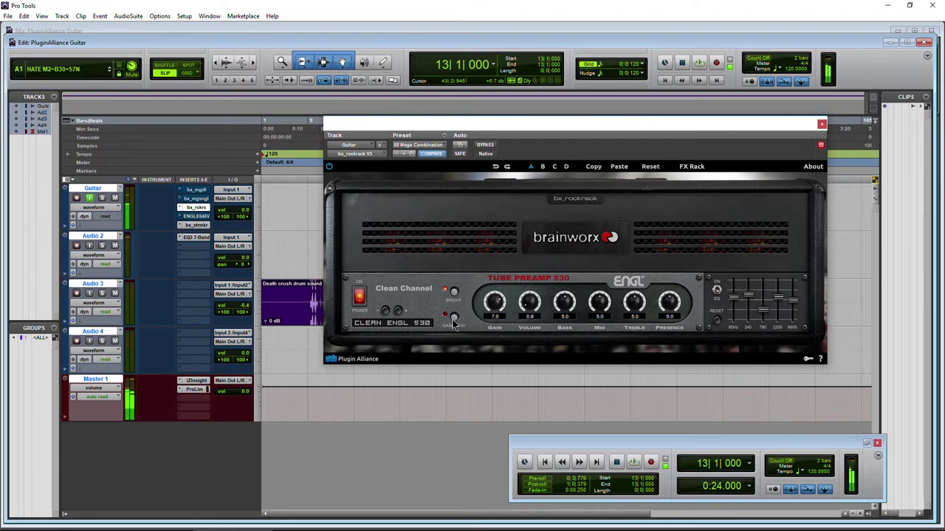
{"action": "left_click_drag", "start_coordinate": [499, 304], "coordinate": [535, 310]}
{"action": "left_click", "coordinate": [690, 168]}
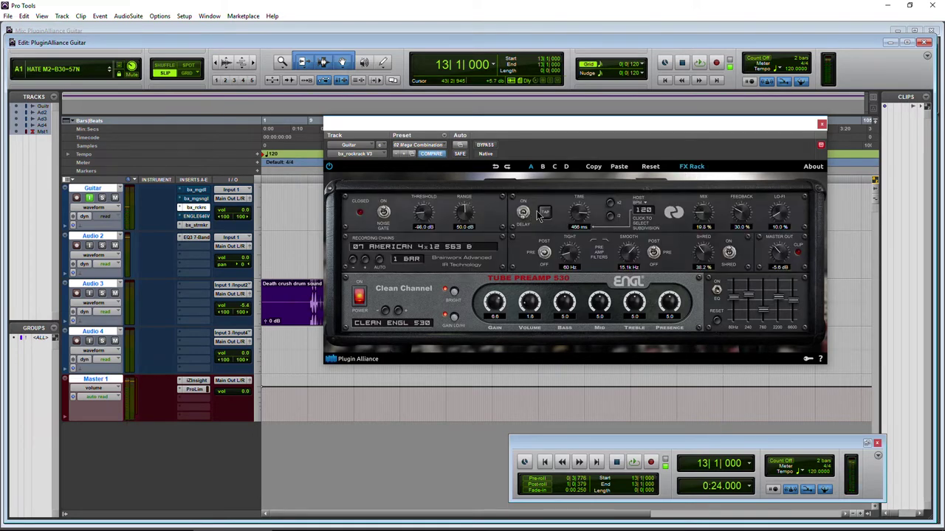
Step: Hide the FX Rack, choose the CLEAN JAZZ model, and lower its Gain to 4.5
{"action": "left_click", "coordinate": [691, 168]}
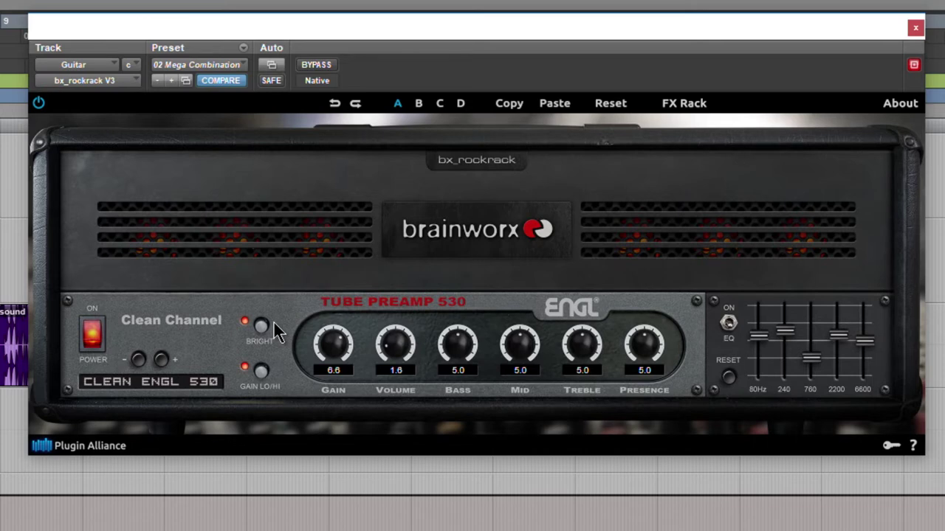
{"action": "left_click", "coordinate": [149, 383]}
{"action": "left_click", "coordinate": [192, 436]}
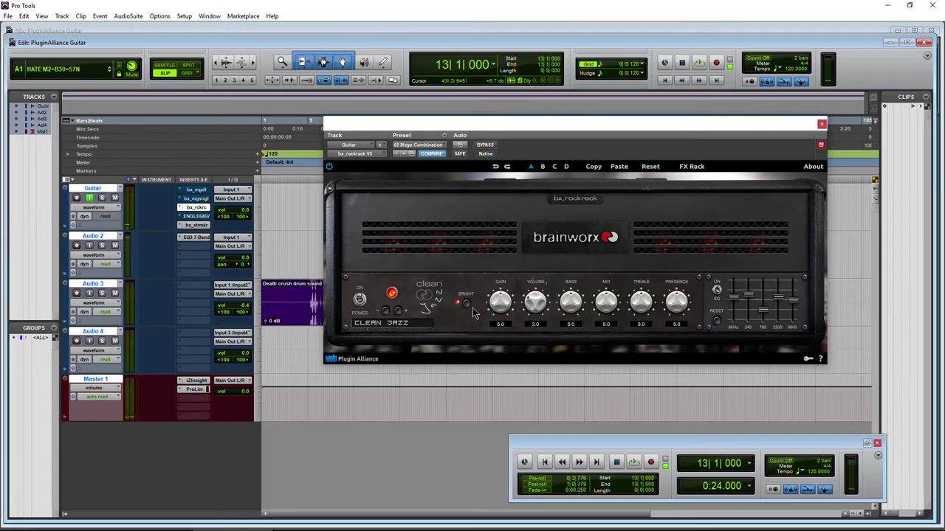
{"action": "scroll", "coordinate": [501, 304], "scroll_direction": "down", "scroll_amount": 1}
Step: Select the CRUNCH 800 amp model and briefly show and hide the FX Rack
{"action": "left_click", "coordinate": [385, 323]}
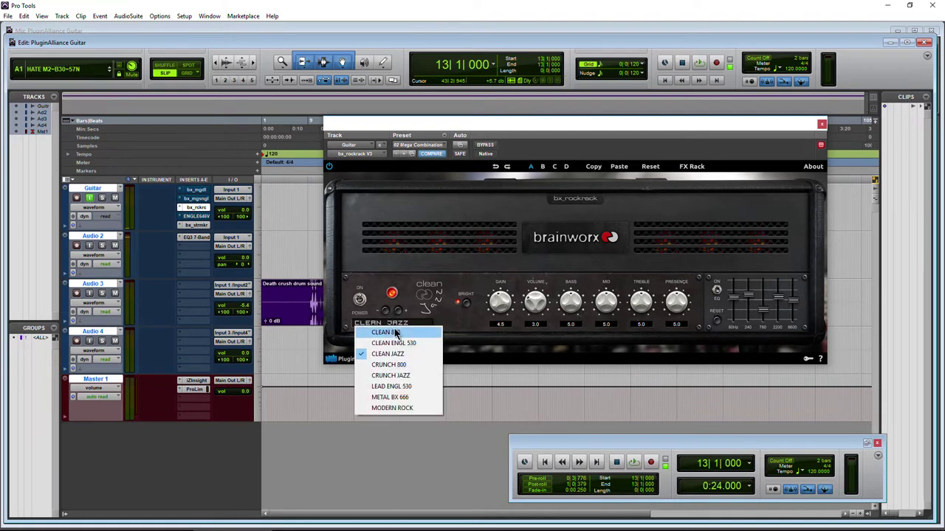
{"action": "left_click", "coordinate": [408, 367]}
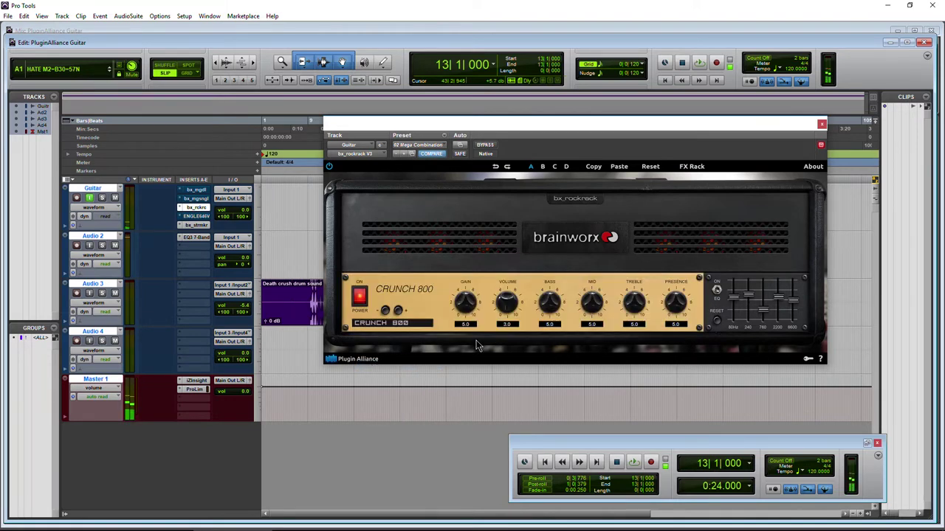
{"action": "left_click", "coordinate": [690, 168]}
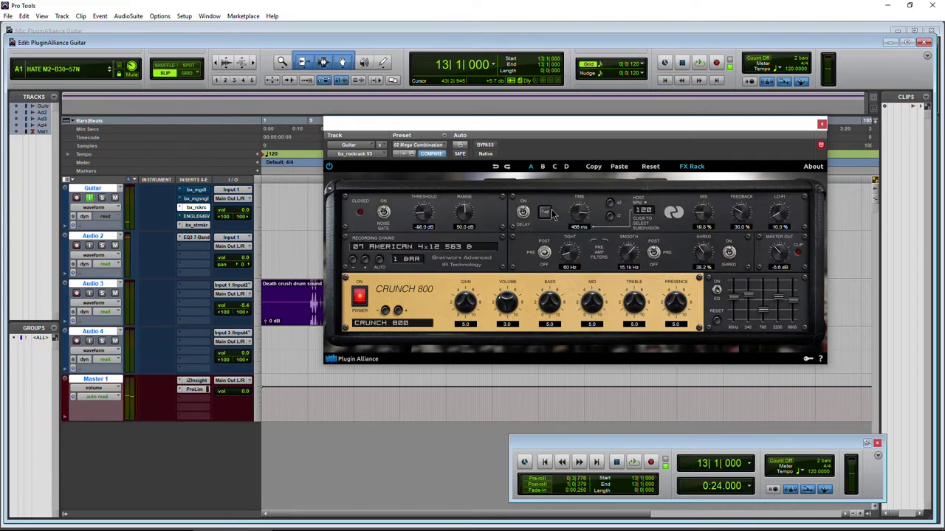
{"action": "left_click", "coordinate": [693, 168]}
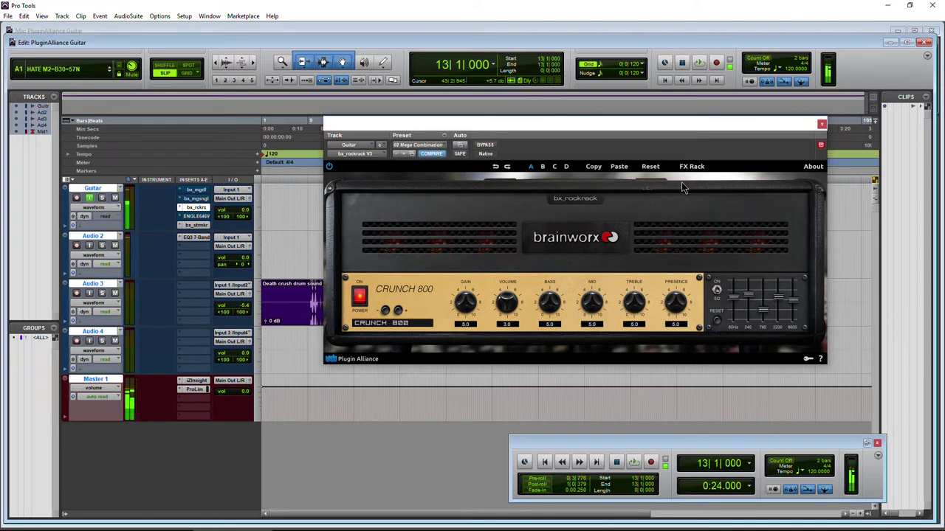
Step: Check the recording chain list, leaving 07 AMERICAN 4x12 563 B unchanged, then hide the FX Rack
{"action": "left_click", "coordinate": [692, 168]}
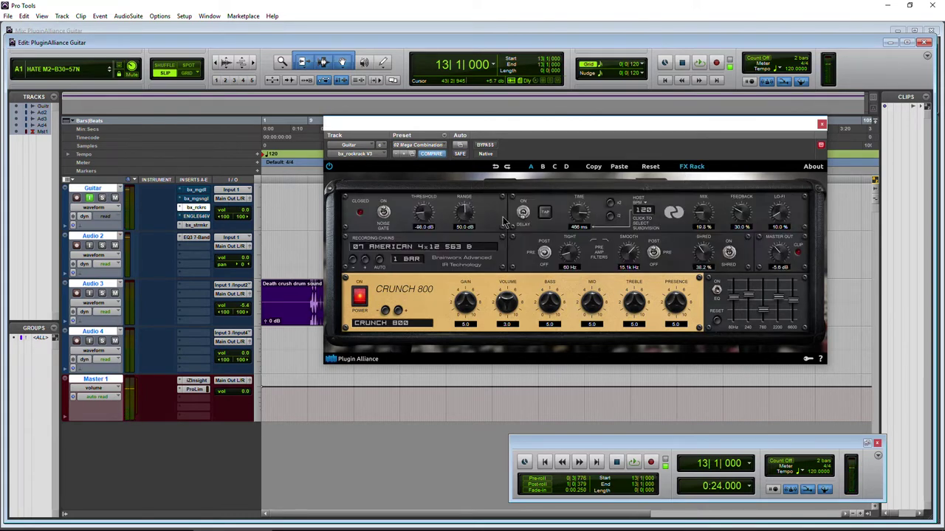
{"action": "left_click", "coordinate": [413, 251]}
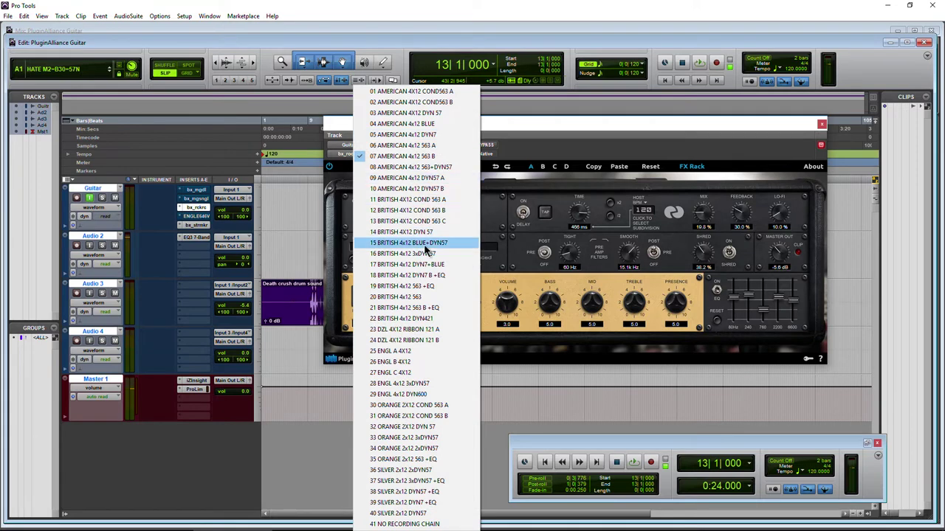
{"action": "left_click", "coordinate": [637, 150]}
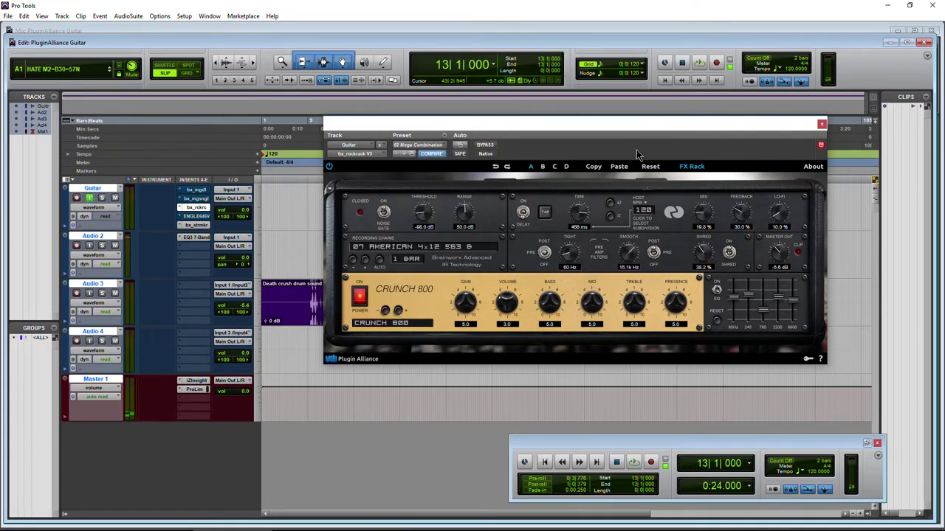
{"action": "left_click", "coordinate": [690, 168]}
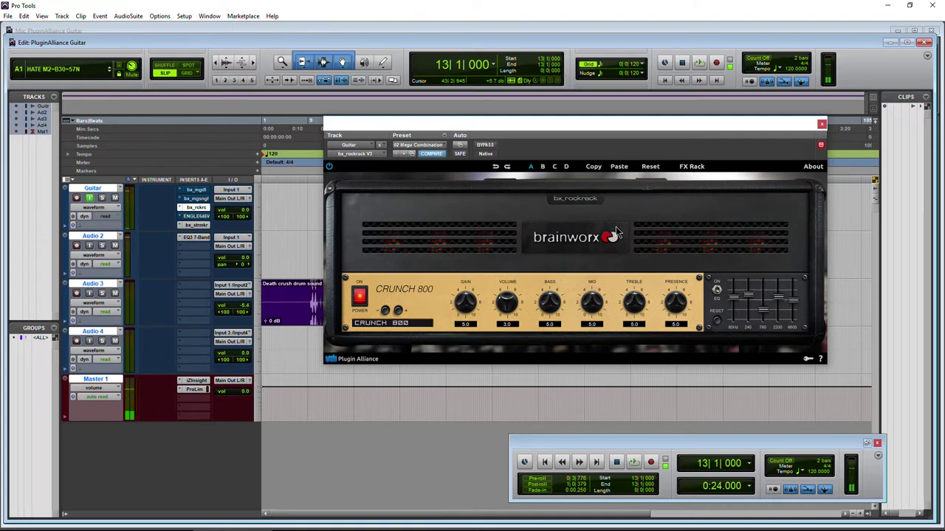
Step: Audition CRUNCH JAZZ, then LEAD ENGL 530 with Contour toggled and Lo Mid lowered
{"action": "left_click", "coordinate": [393, 325]}
{"action": "left_click", "coordinate": [403, 375]}
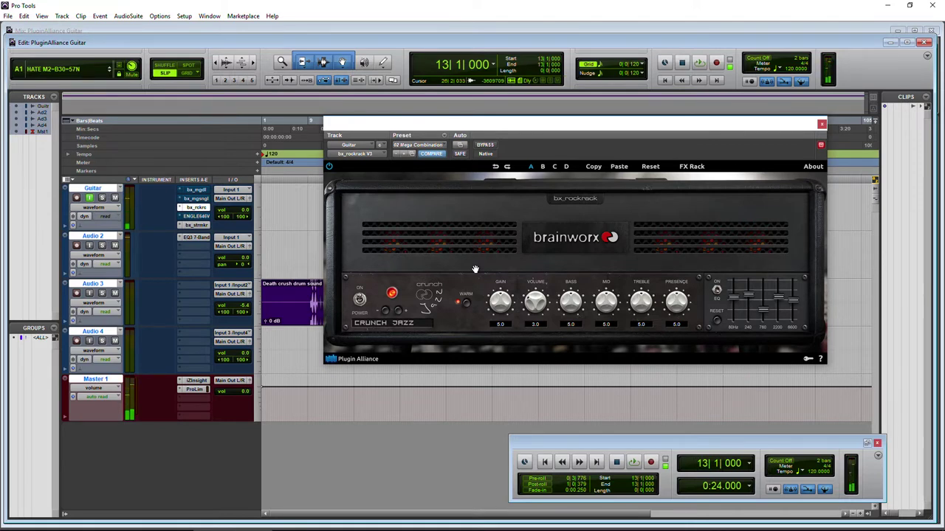
{"action": "left_click", "coordinate": [399, 310]}
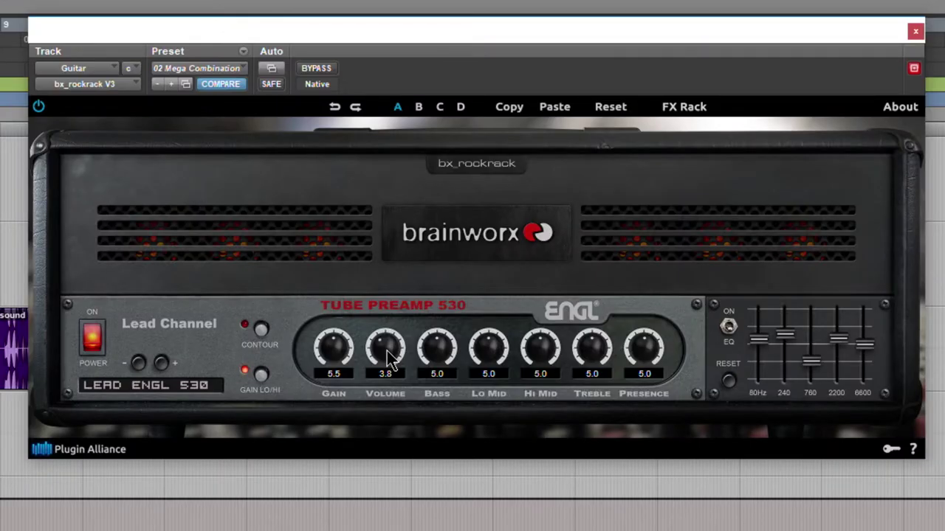
{"action": "left_click", "coordinate": [261, 330]}
{"action": "left_click_drag", "start_coordinate": [486, 360], "coordinate": [535, 343]}
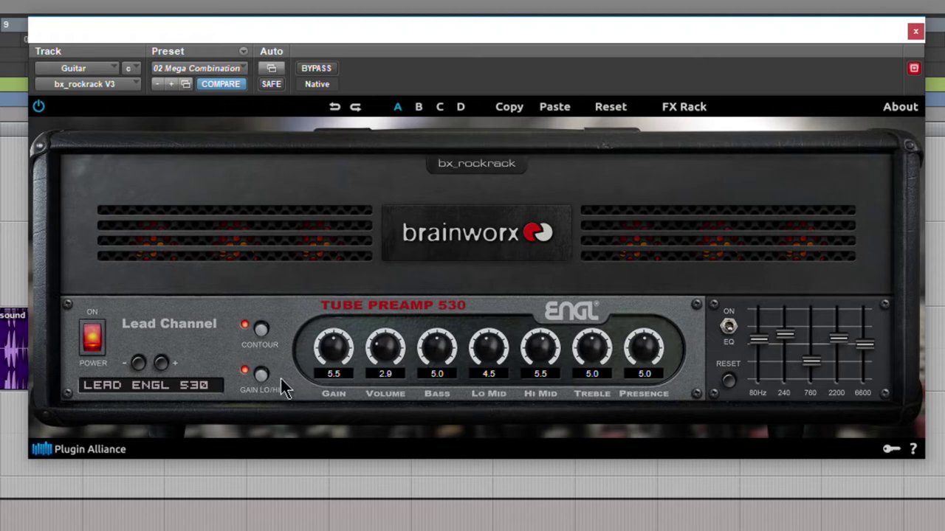
{"action": "left_click", "coordinate": [184, 393]}
Step: Choose METAL BX 666 and set Bass 3.9, Mid 5.4, Treble 6.1, Presence 5.3, Shape 8.5
{"action": "left_click", "coordinate": [133, 517]}
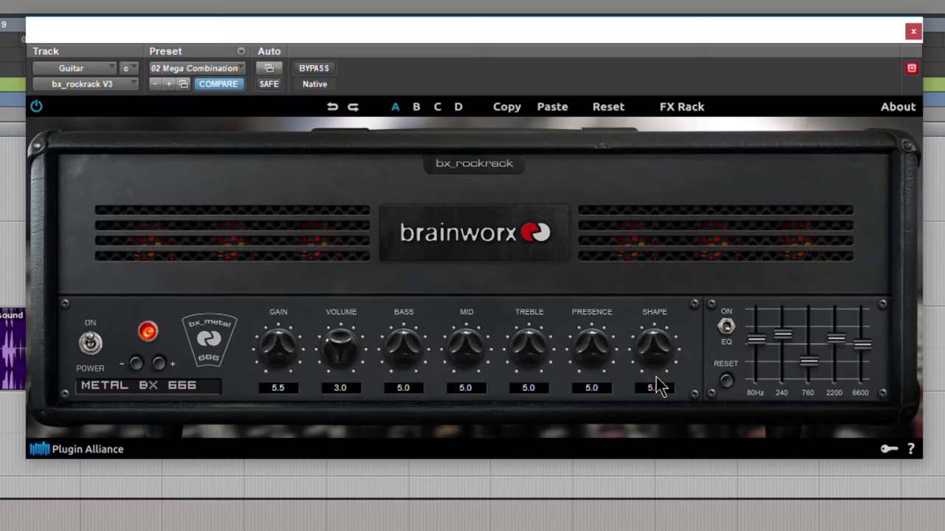
{"action": "left_click_drag", "start_coordinate": [656, 386], "coordinate": [659, 391]}
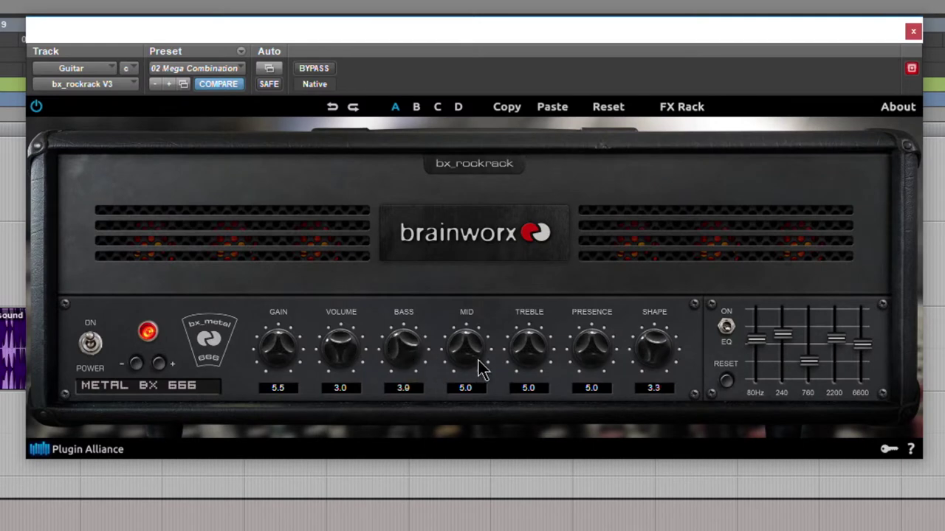
{"action": "left_click_drag", "start_coordinate": [479, 361], "coordinate": [523, 345]}
{"action": "left_click_drag", "start_coordinate": [601, 371], "coordinate": [597, 366]}
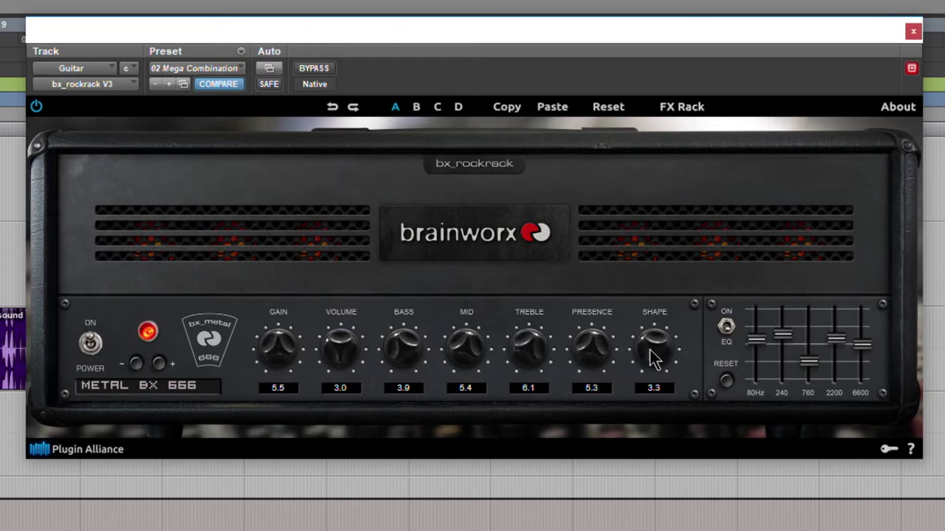
{"action": "left_click_drag", "start_coordinate": [653, 360], "coordinate": [654, 388]}
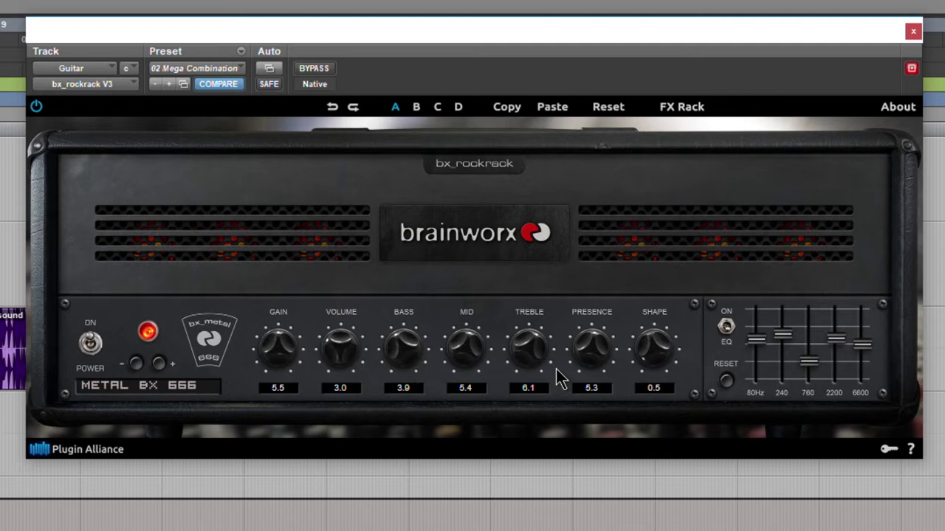
{"action": "left_click_drag", "start_coordinate": [648, 344], "coordinate": [597, 179]}
{"action": "left_click", "coordinate": [148, 385]}
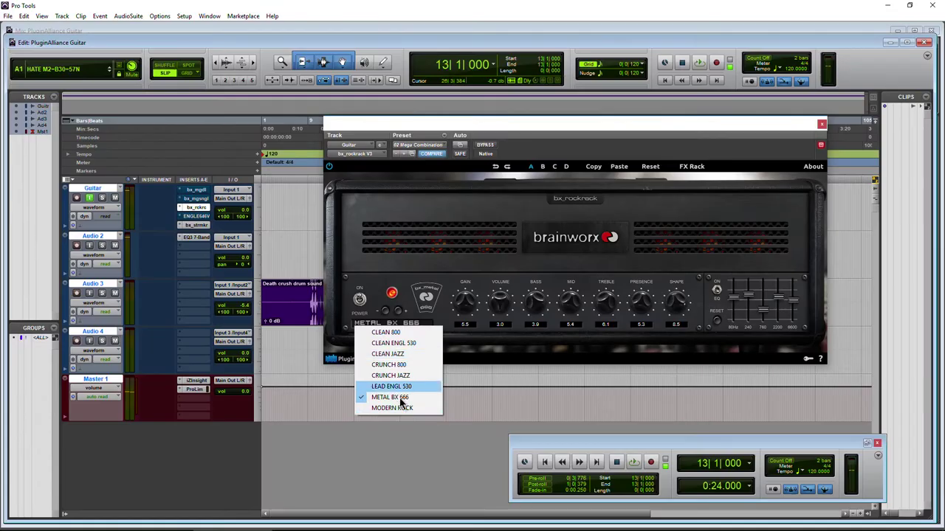
Step: Try MODERN ROCK with its Gain lowered slightly, then return to LEAD ENGL 530
{"action": "left_click", "coordinate": [186, 530]}
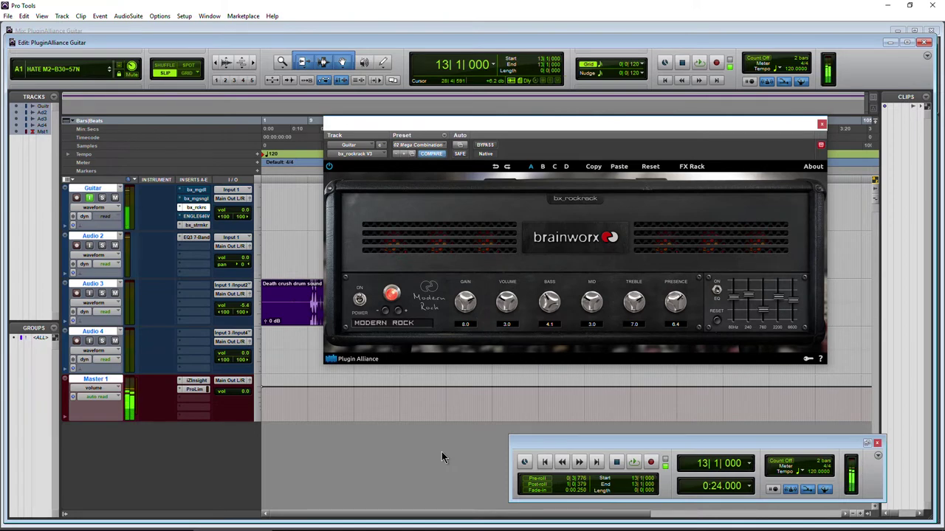
{"action": "left_click_drag", "start_coordinate": [466, 305], "coordinate": [471, 317]}
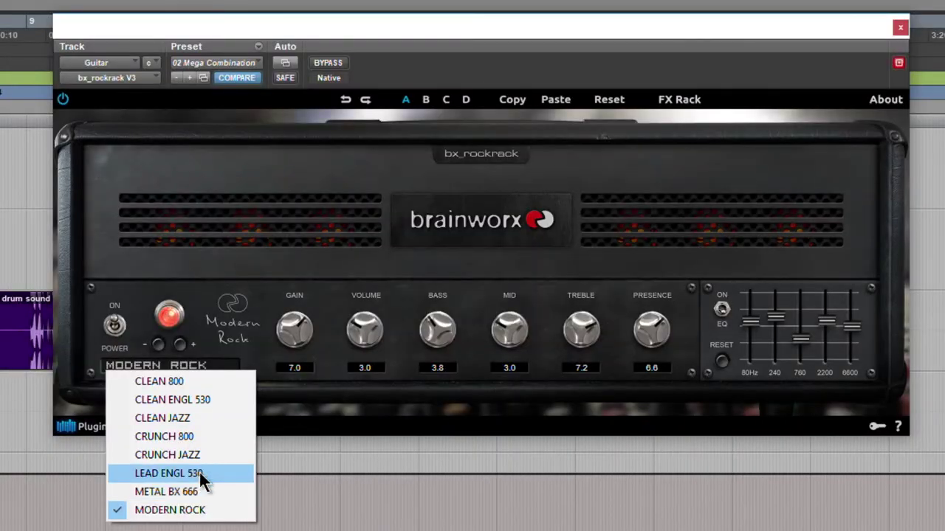
{"action": "left_click", "coordinate": [199, 472]}
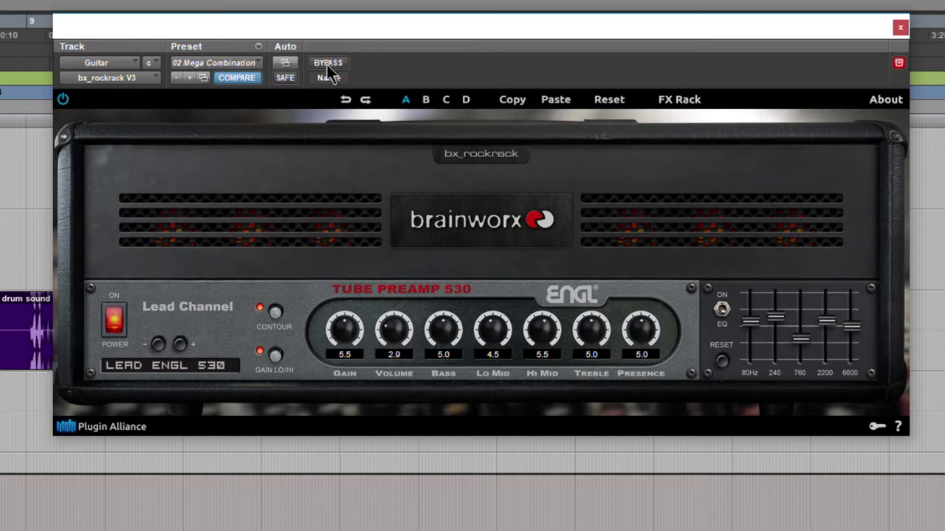
Step: Toggle the plugin and amp power off and back on, then raise the volume slightly
{"action": "left_click", "coordinate": [63, 99]}
{"action": "left_click", "coordinate": [63, 99]}
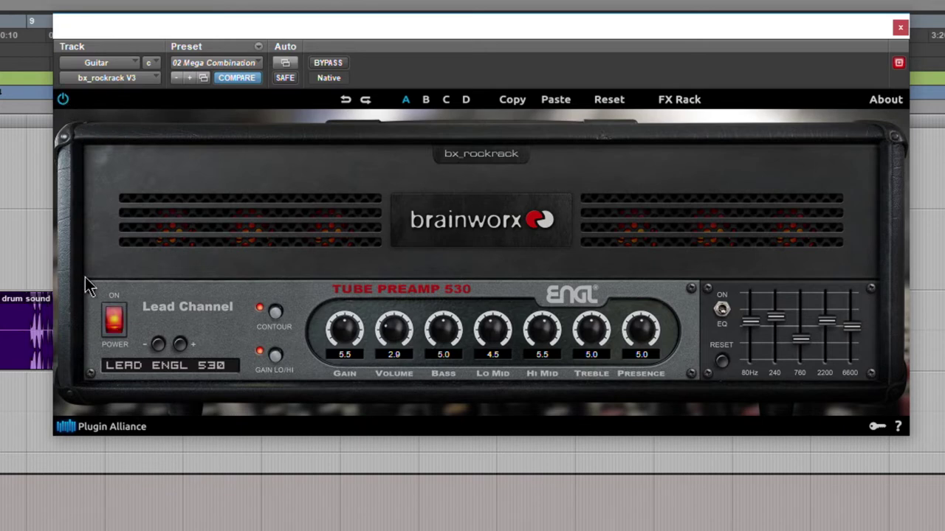
{"action": "left_click", "coordinate": [116, 331]}
{"action": "left_click", "coordinate": [116, 331]}
{"action": "left_click_drag", "start_coordinate": [399, 342], "coordinate": [395, 325]}
Step: Reset the built-in EQ, boost 240 Hz and 2200 Hz, cut 760 Hz, and switch to METAL BX 666
{"action": "scroll", "coordinate": [397, 333], "scroll_direction": "down", "scroll_amount": 3}
{"action": "scroll", "coordinate": [396, 332], "scroll_direction": "up", "scroll_amount": 2}
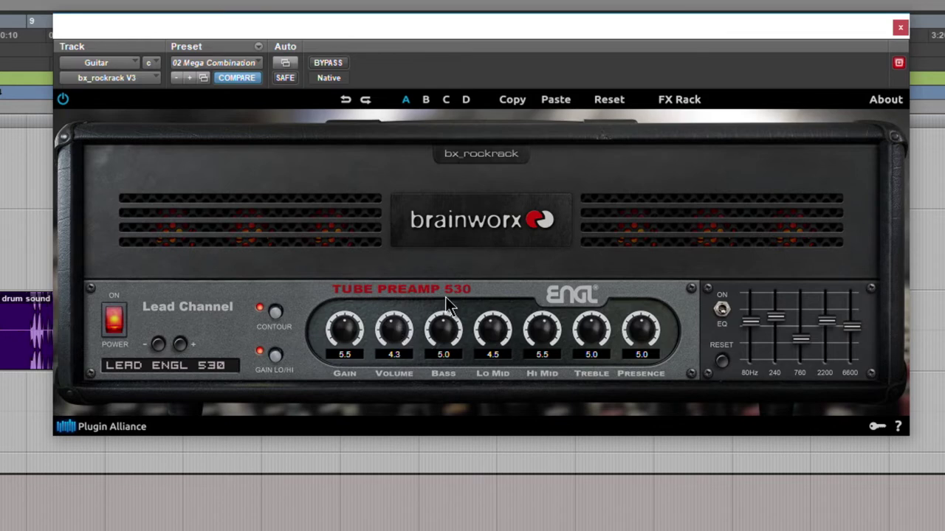
{"action": "left_click", "coordinate": [722, 311]}
{"action": "left_click", "coordinate": [722, 361]}
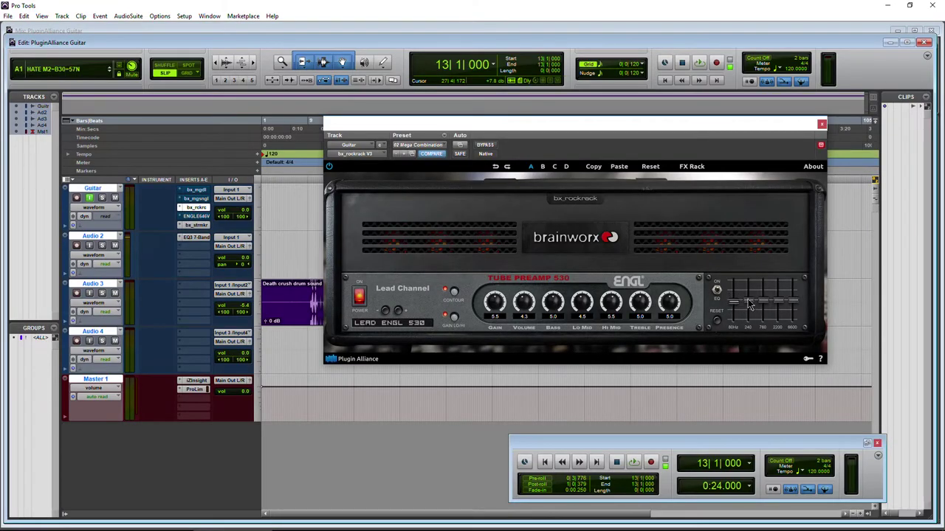
{"action": "left_click_drag", "start_coordinate": [749, 303], "coordinate": [779, 295]}
{"action": "left_click", "coordinate": [390, 323]}
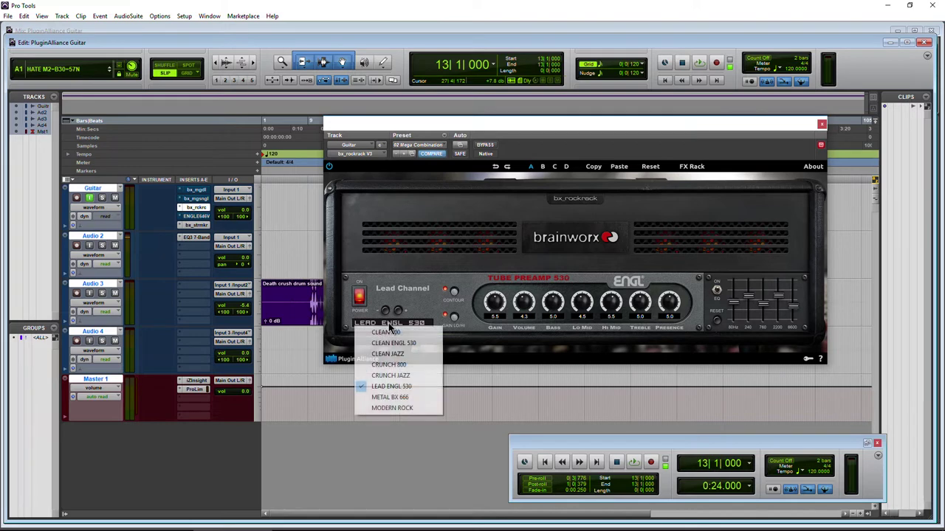
{"action": "left_click", "coordinate": [402, 397]}
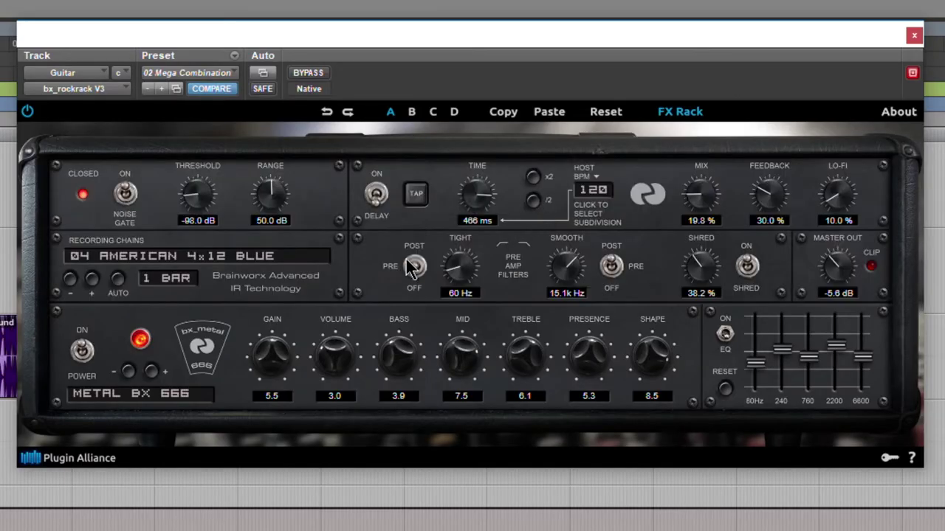
Step: Show the FX rack and raise the Tight filter to about 120 Hz
{"action": "left_click", "coordinate": [668, 117]}
{"action": "left_click", "coordinate": [680, 112]}
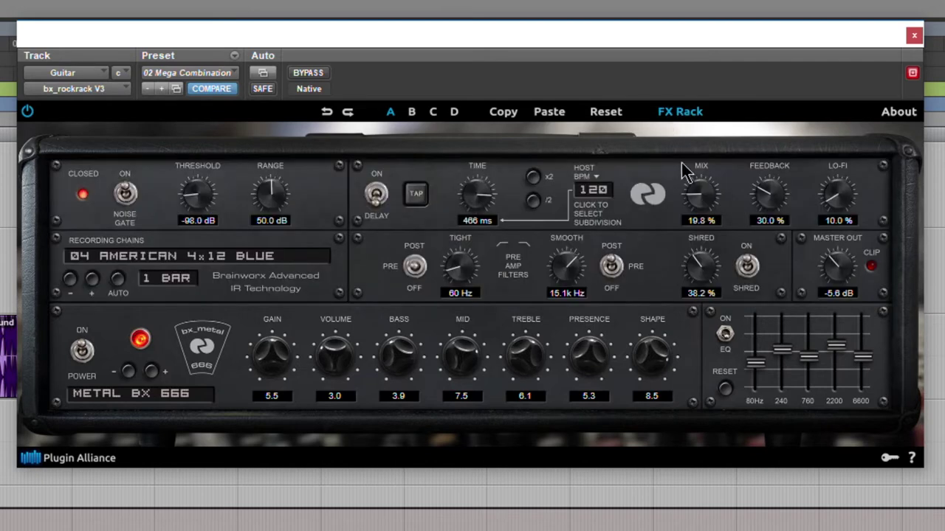
{"action": "double_click", "coordinate": [688, 116]}
{"action": "left_click_drag", "start_coordinate": [449, 267], "coordinate": [458, 258]}
Step: Undo and redo setting changes until the Tight filter is back at 60 Hz
{"action": "left_click", "coordinate": [327, 112]}
{"action": "left_click", "coordinate": [348, 112]}
{"action": "left_click", "coordinate": [327, 112]}
{"action": "left_click", "coordinate": [327, 112]}
{"action": "left_click", "coordinate": [327, 113]}
{"action": "left_click", "coordinate": [327, 113]}
{"action": "left_click", "coordinate": [327, 113]}
{"action": "left_click", "coordinate": [348, 112]}
Step: Hide the FX rack, switch to CRUNCH JAZZ, and raise the volume from 3.0 to 4.9
{"action": "left_click", "coordinate": [676, 115]}
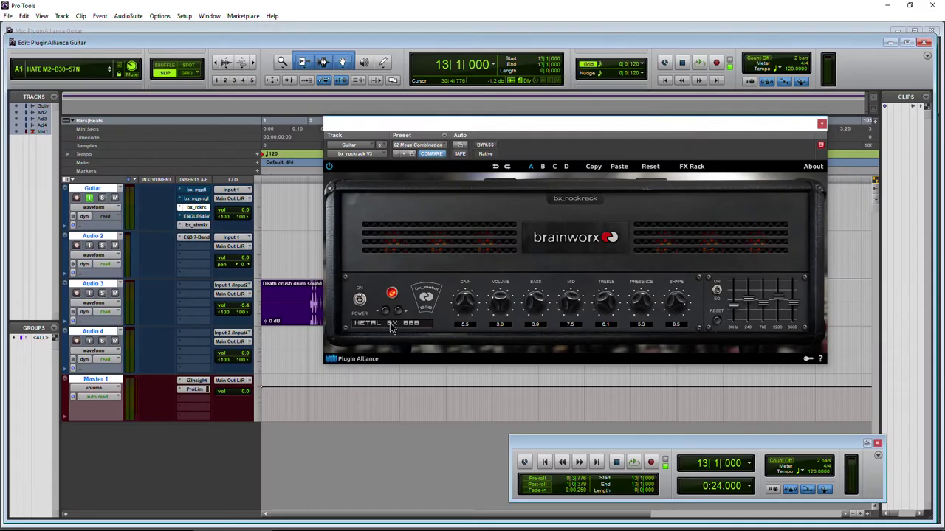
{"action": "left_click", "coordinate": [118, 393]}
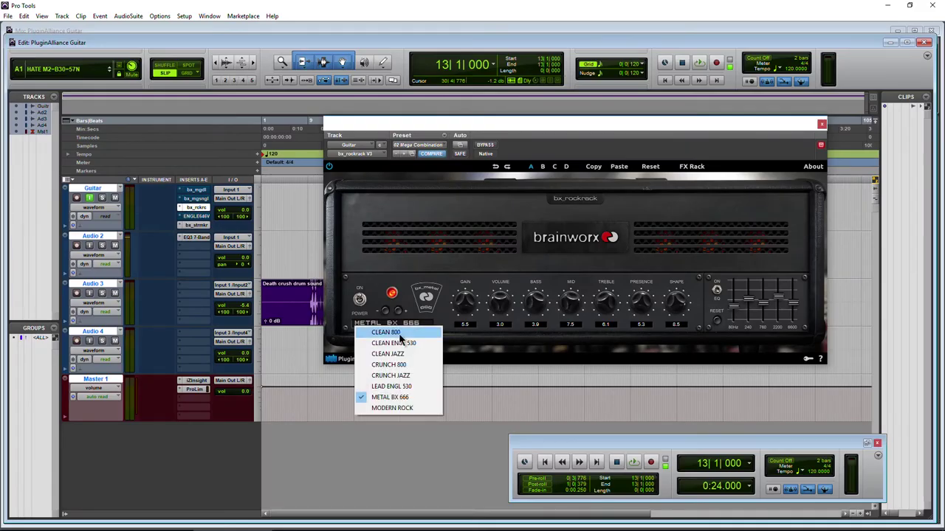
{"action": "left_click", "coordinate": [418, 377]}
{"action": "left_click_drag", "start_coordinate": [535, 305], "coordinate": [536, 290]}
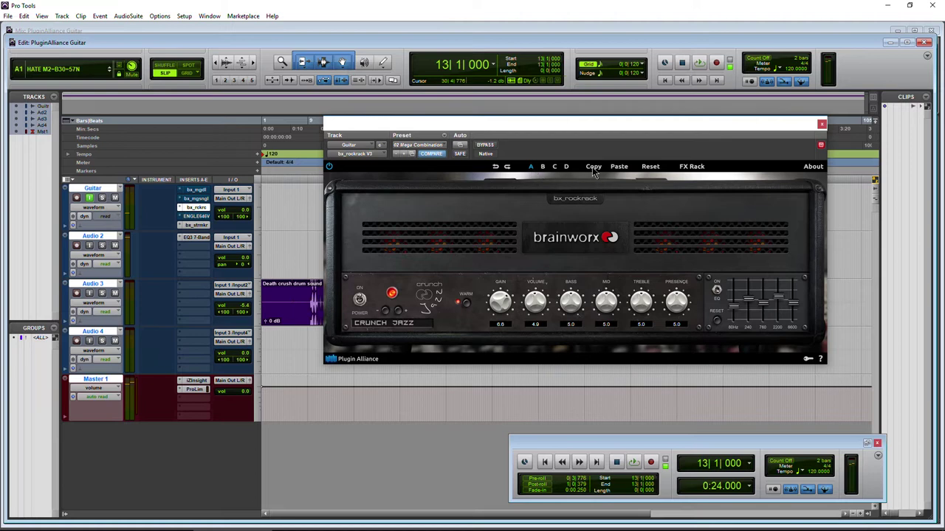
Step: Paste the Crunch Jazz settings into slot B, lower its volume to 4.4, and enable delay
{"action": "left_click", "coordinate": [542, 167]}
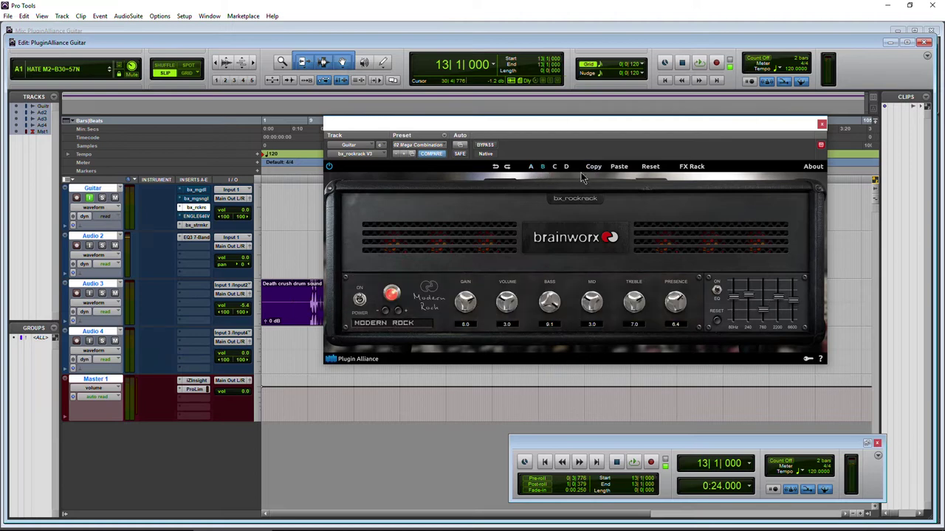
{"action": "left_click", "coordinate": [619, 168]}
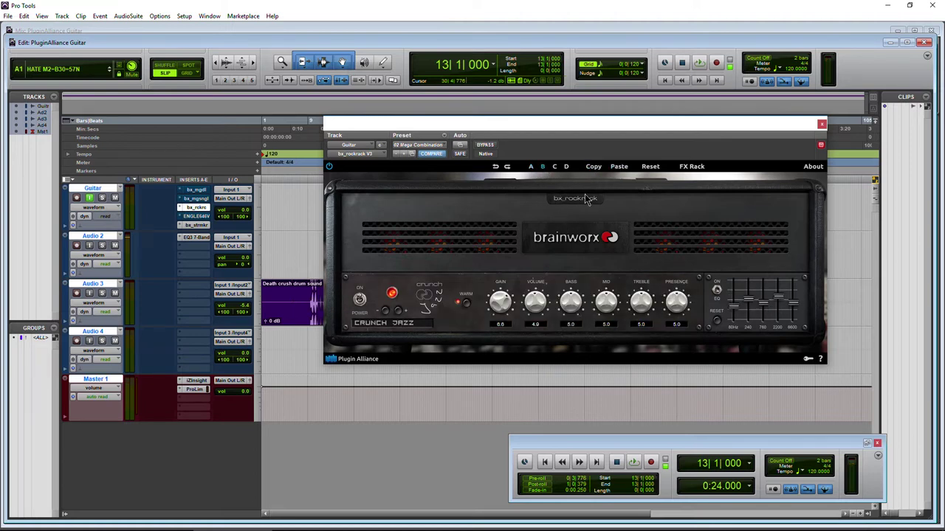
{"action": "left_click_drag", "start_coordinate": [526, 309], "coordinate": [542, 315]}
{"action": "left_click", "coordinate": [691, 167]}
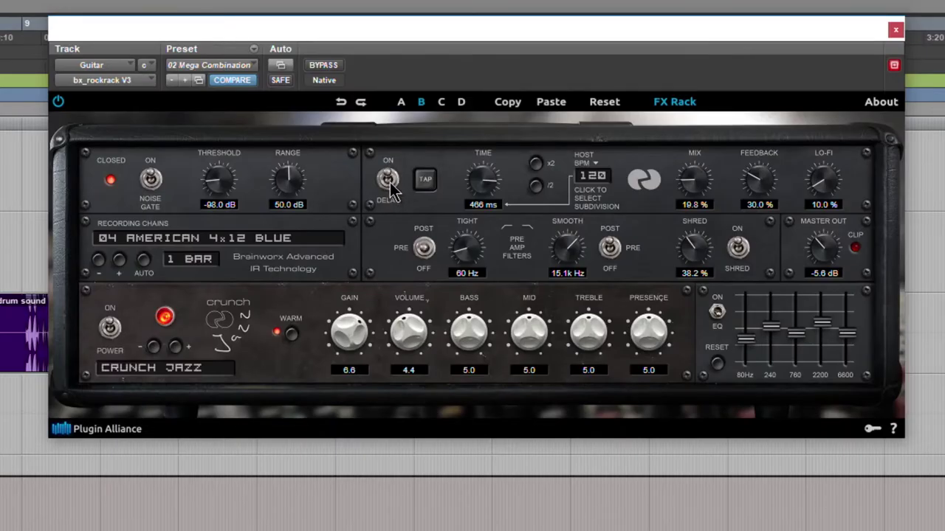
{"action": "left_click", "coordinate": [389, 180]}
Step: Paste the Crunch Jazz settings into slot C, then reset slot A to defaults
{"action": "left_click", "coordinate": [401, 103]}
{"action": "left_click", "coordinate": [421, 102]}
{"action": "left_click", "coordinate": [419, 104]}
{"action": "left_click", "coordinate": [440, 104]}
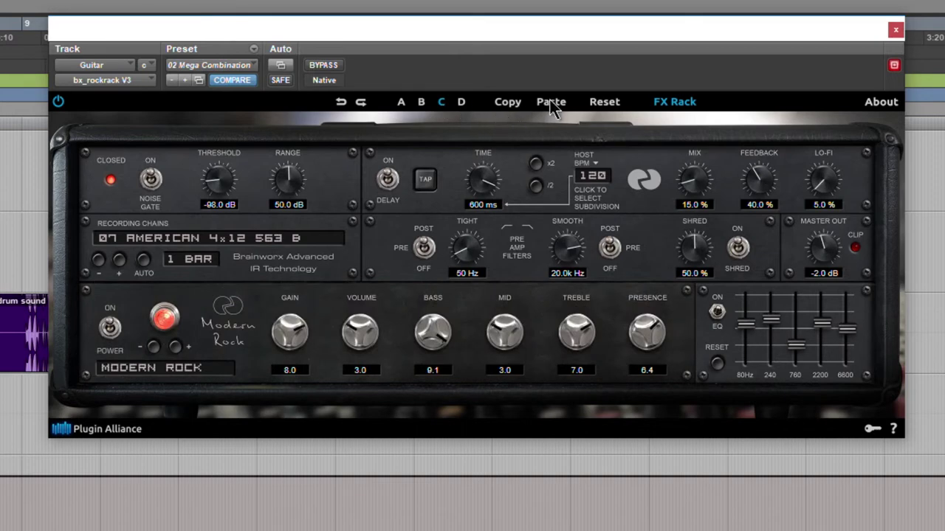
{"action": "left_click", "coordinate": [551, 101]}
{"action": "left_click", "coordinate": [458, 103]}
{"action": "left_click", "coordinate": [401, 103]}
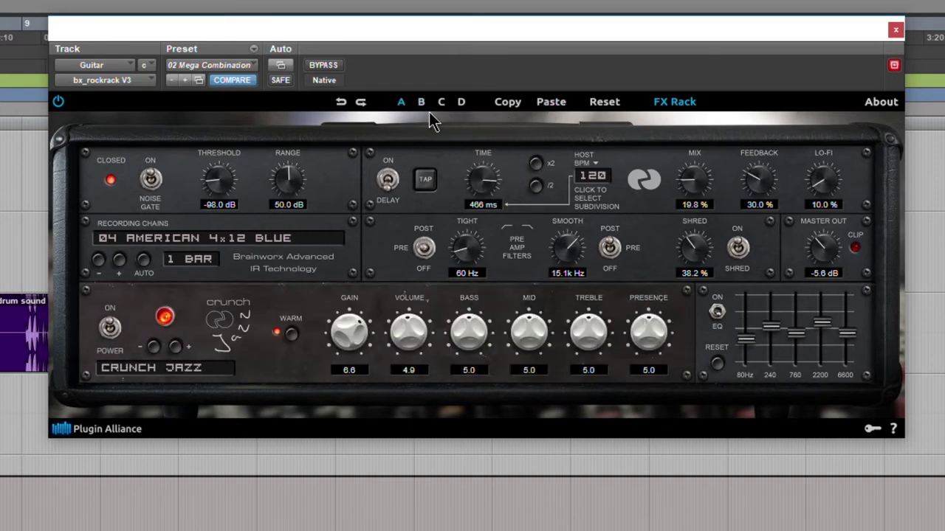
{"action": "left_click", "coordinate": [599, 102]}
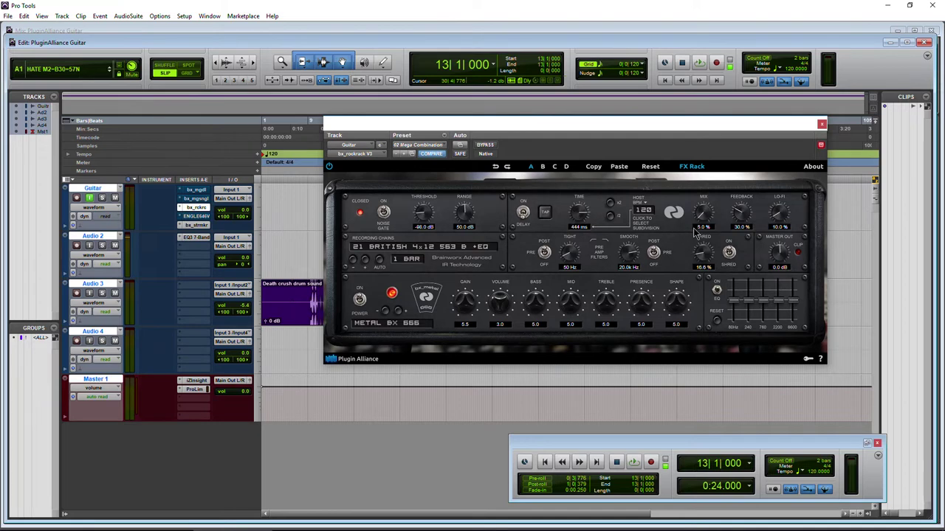
Step: Hide the FX rack and audition the presets 12 ENGL Clean C and 17 Paula Rocks Modern Rock
{"action": "left_click", "coordinate": [697, 168]}
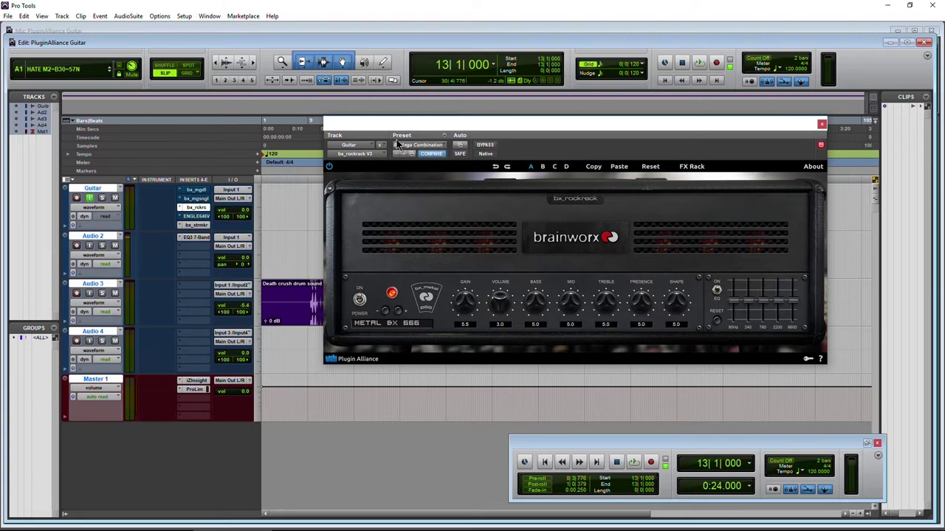
{"action": "left_click", "coordinate": [441, 147]}
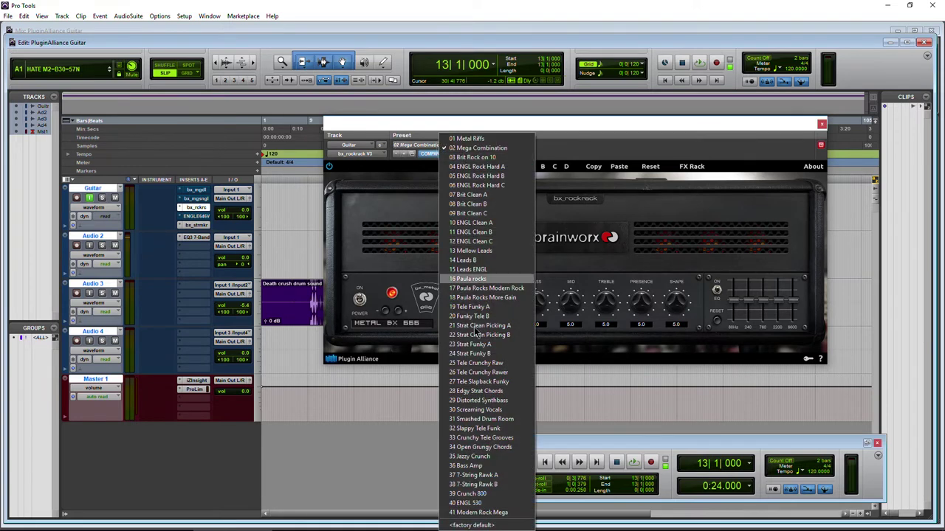
{"action": "left_click", "coordinate": [484, 242]}
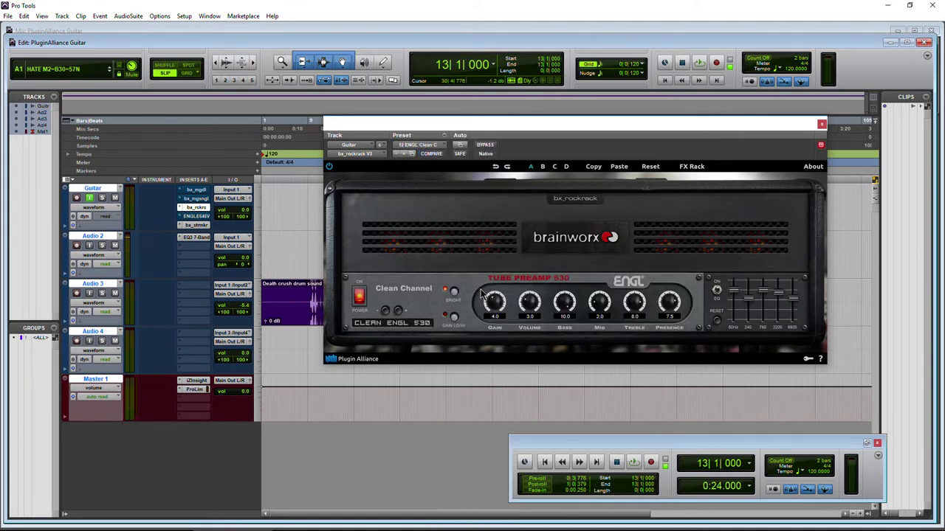
{"action": "left_click", "coordinate": [435, 147]}
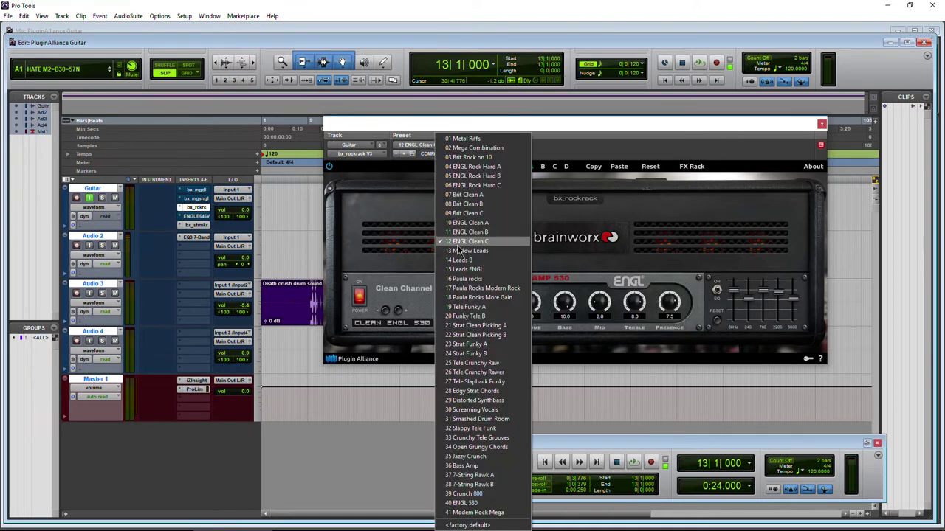
{"action": "left_click", "coordinate": [481, 287]}
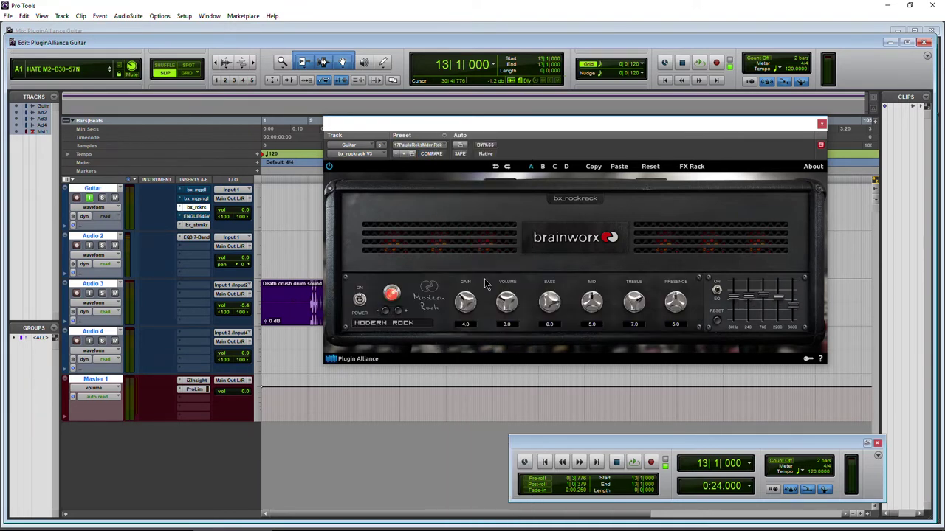
Step: Load preset 23 Strat Funky A into comparison slot D
{"action": "left_click", "coordinate": [566, 167]}
{"action": "left_click", "coordinate": [437, 147]}
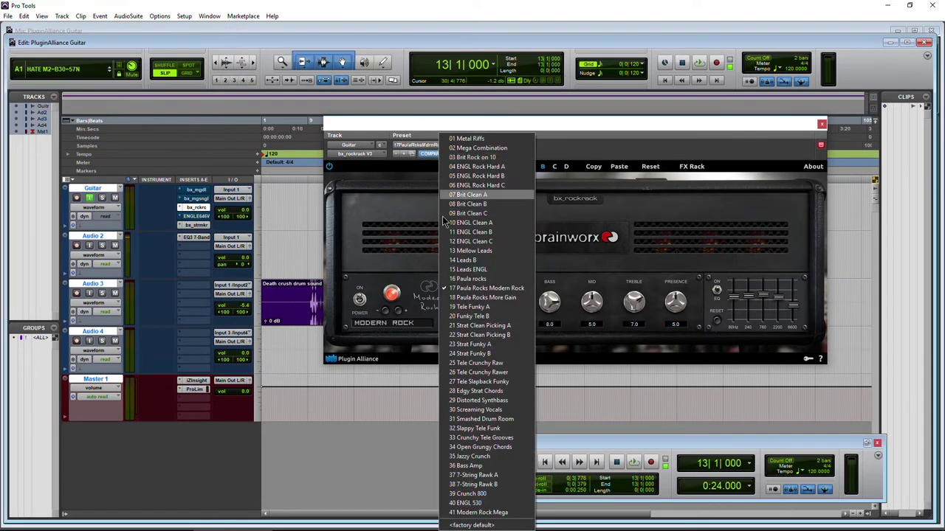
{"action": "left_click", "coordinate": [469, 344]}
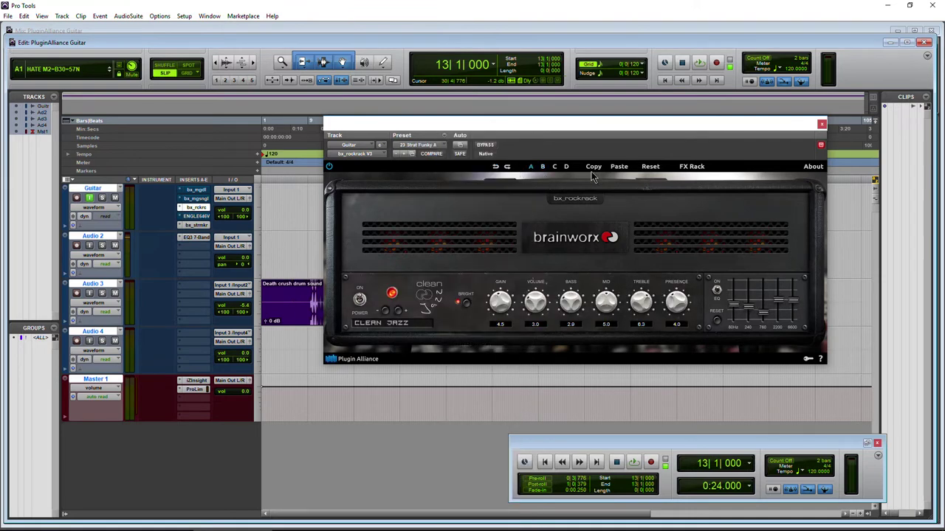
Step: Show the FX rack and compare delay settings across slots A, B, C and D
{"action": "left_click", "coordinate": [690, 167]}
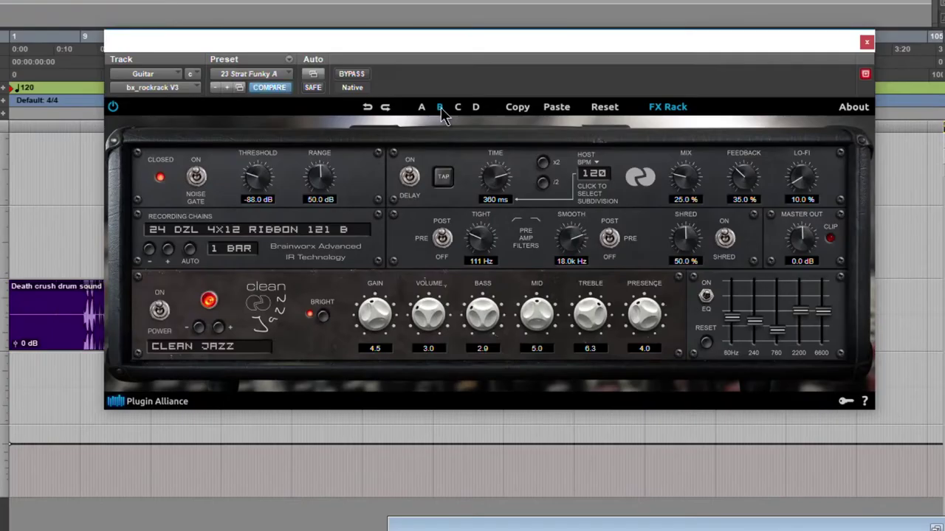
{"action": "left_click", "coordinate": [543, 166]}
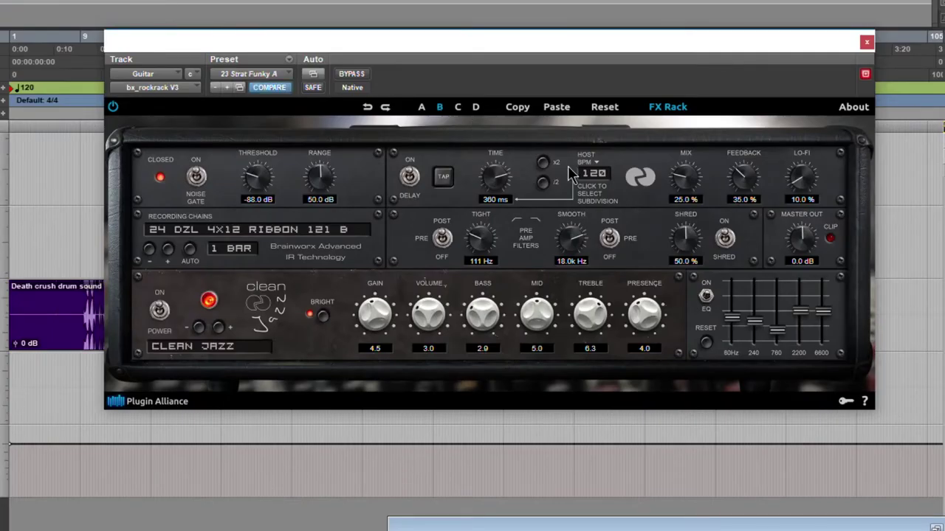
{"action": "left_click", "coordinate": [477, 108]}
{"action": "left_click", "coordinate": [421, 108]}
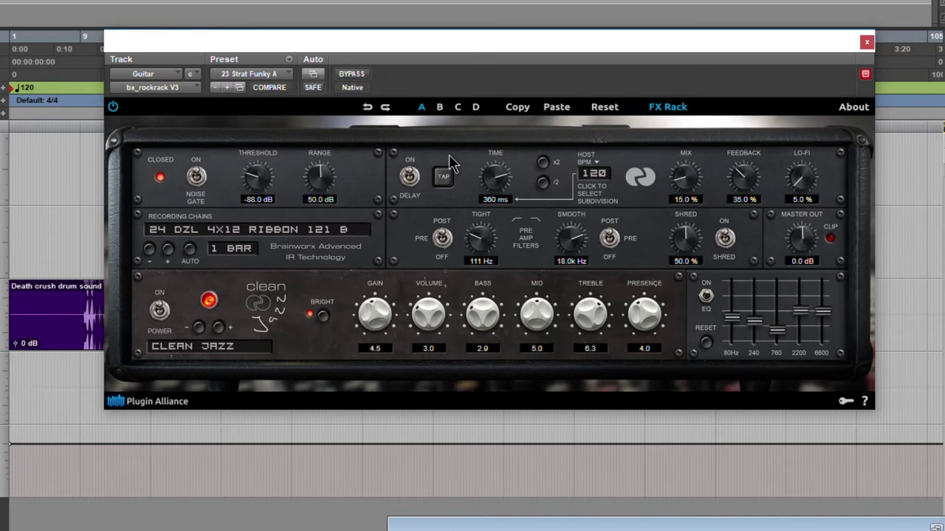
{"action": "left_click", "coordinate": [458, 108]}
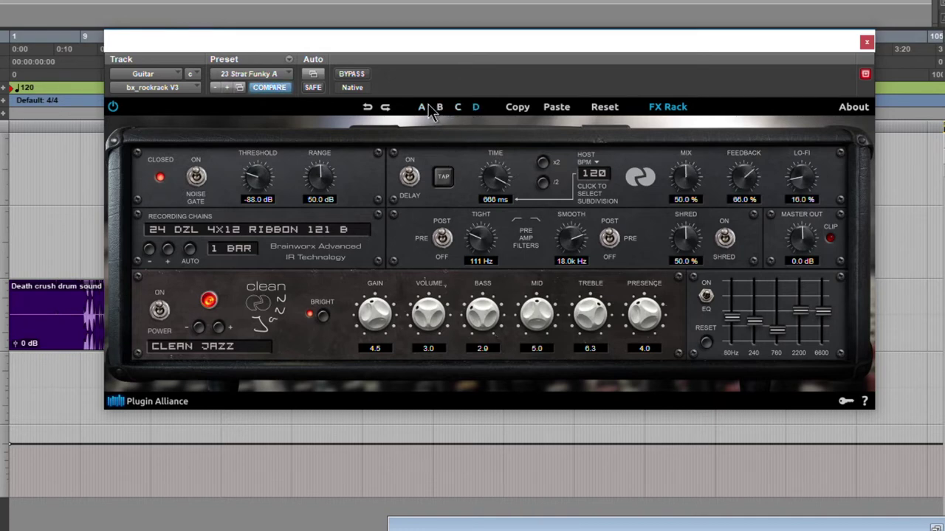
{"action": "left_click", "coordinate": [421, 108]}
Step: Load 29 Distorted Synthbass, check slots C and A, and hide the FX rack
{"action": "left_click", "coordinate": [288, 74]}
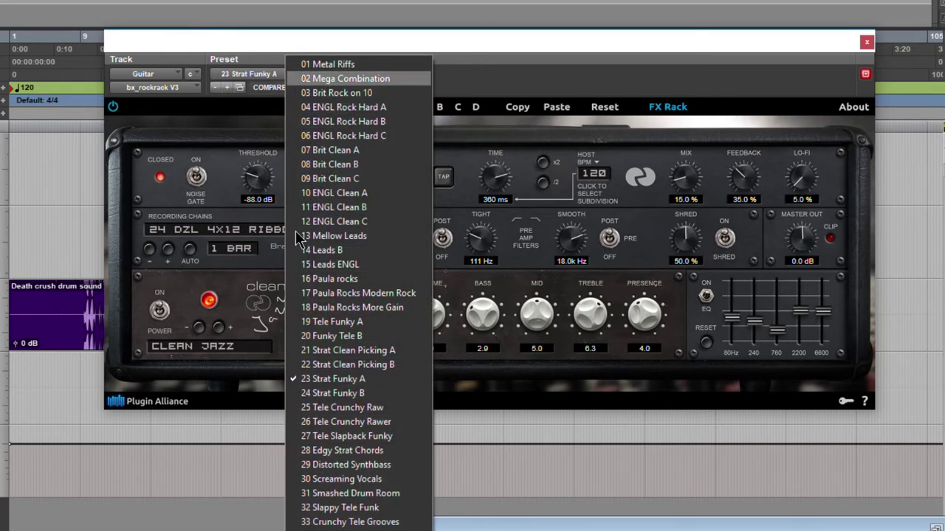
{"action": "left_click", "coordinate": [351, 464]}
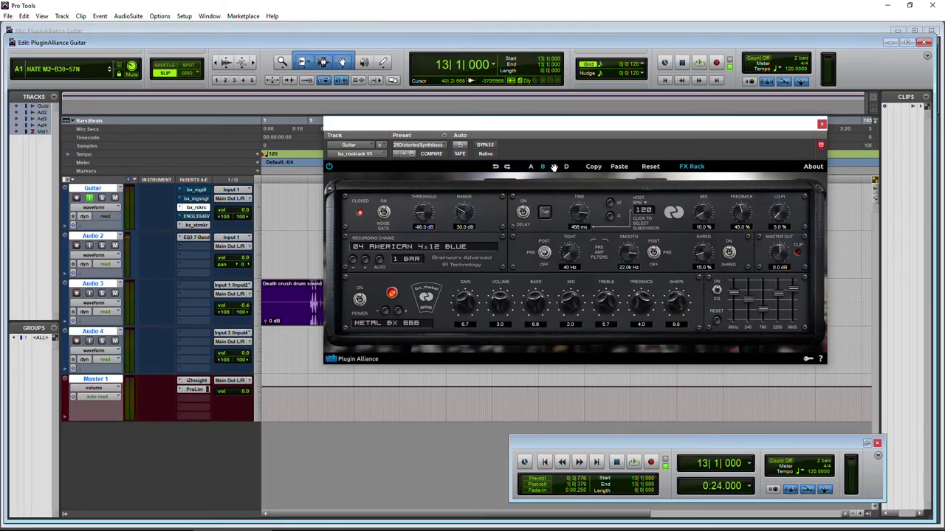
{"action": "left_click", "coordinate": [554, 167]}
{"action": "left_click", "coordinate": [531, 166]}
{"action": "left_click", "coordinate": [684, 167]}
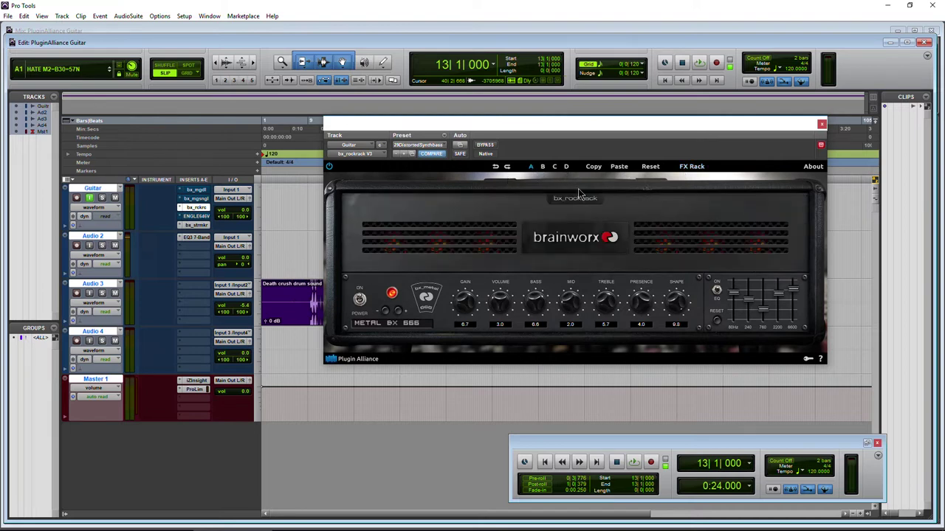
Step: View and dismiss the credits panel, then show the FX rack with gate, delay and filter
{"action": "left_click", "coordinate": [811, 167]}
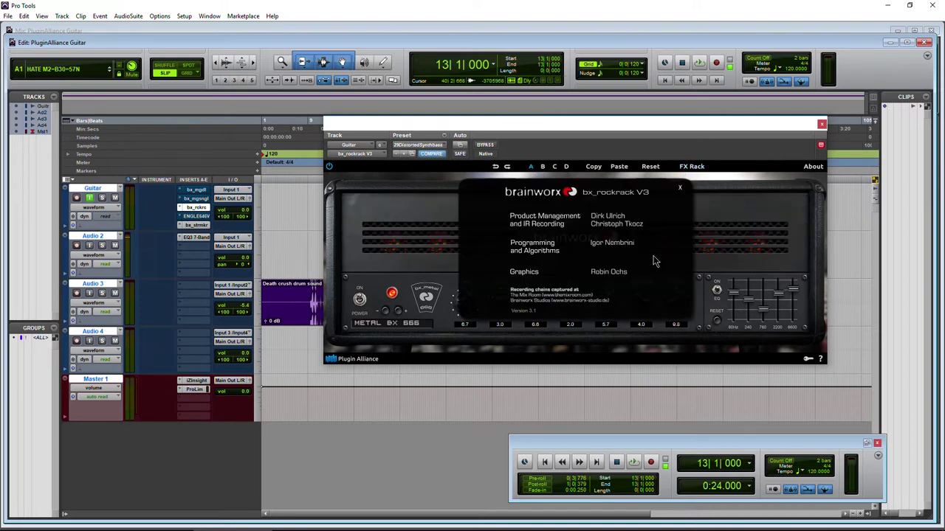
{"action": "left_click", "coordinate": [680, 192]}
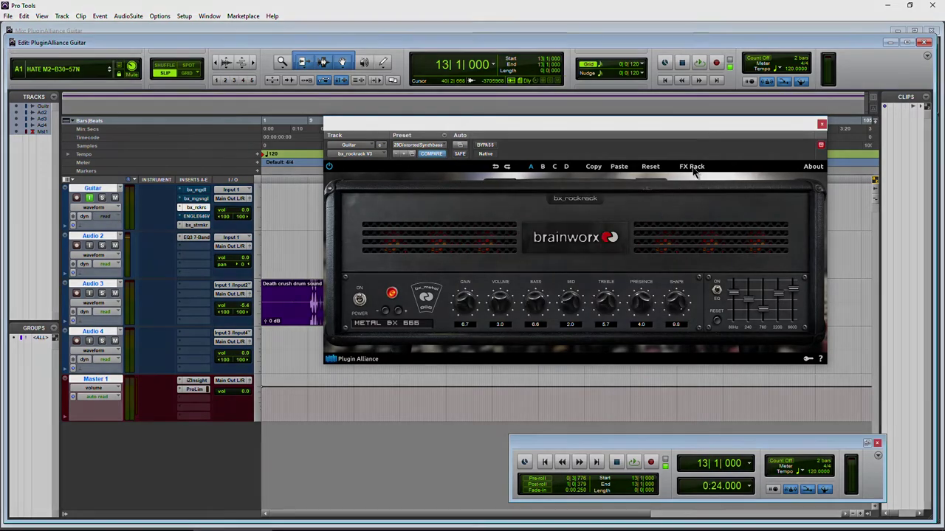
{"action": "left_click", "coordinate": [691, 167]}
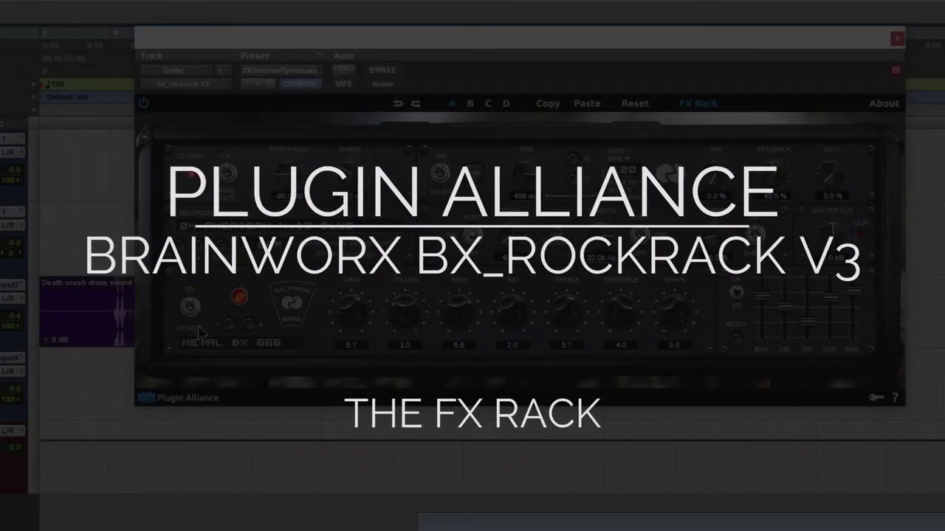
Step: Change the amp model to LEAD ENGL 530 and the recording chain to 08 AMERICAN 4x12 563+DYN57
{"action": "left_click", "coordinate": [236, 342]}
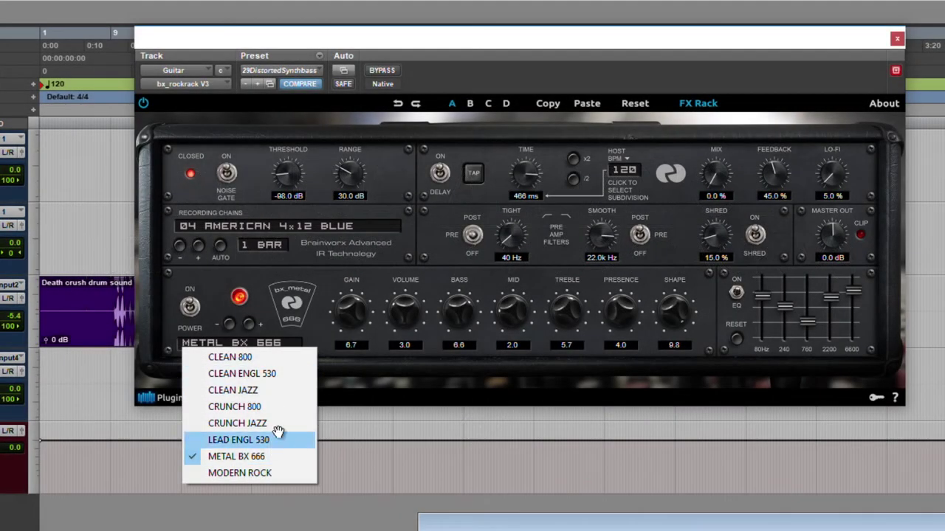
{"action": "left_click", "coordinate": [272, 439]}
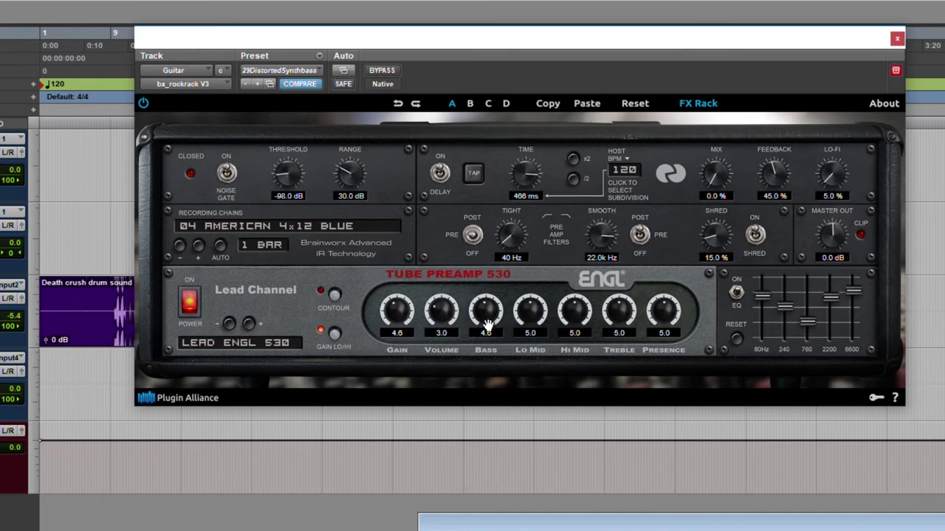
{"action": "left_click", "coordinate": [288, 232]}
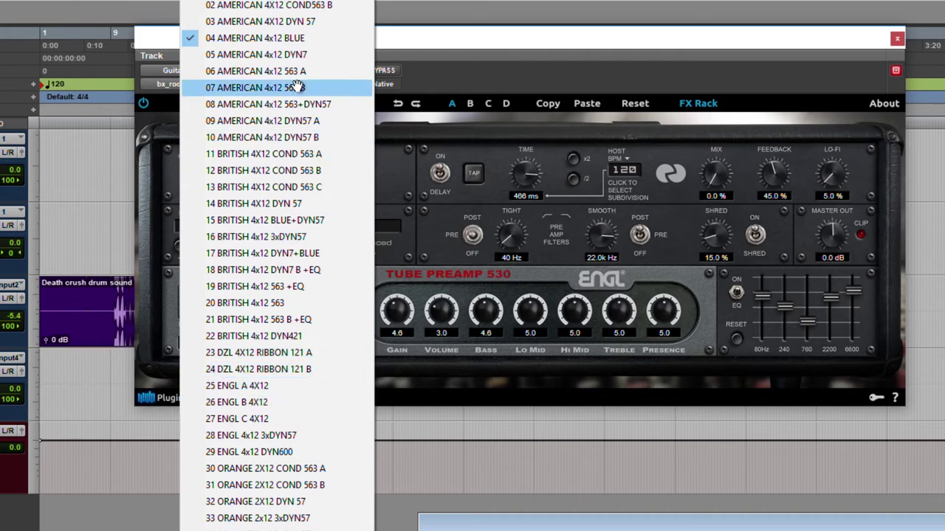
{"action": "left_click", "coordinate": [310, 107]}
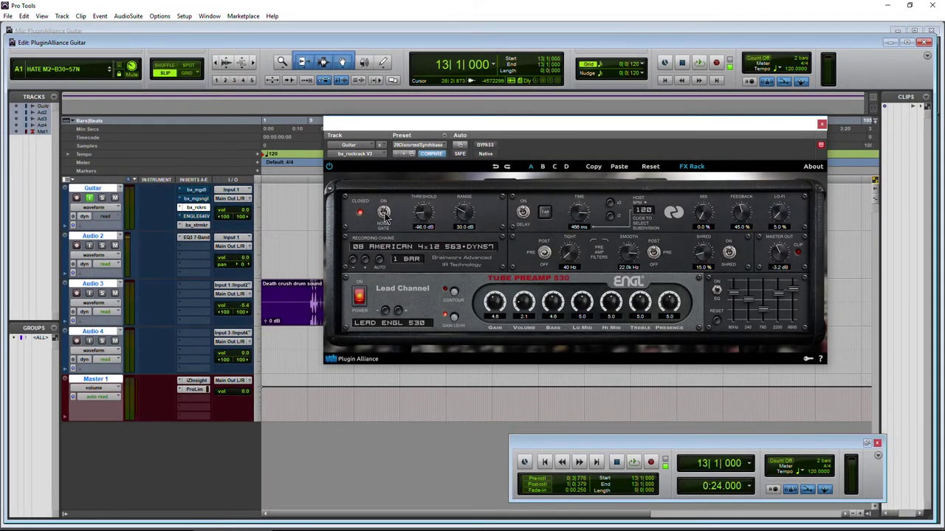
Step: Enable the noise gate, raise the threshold from -98 dB and settle the range near 58 dB
{"action": "left_click", "coordinate": [384, 213]}
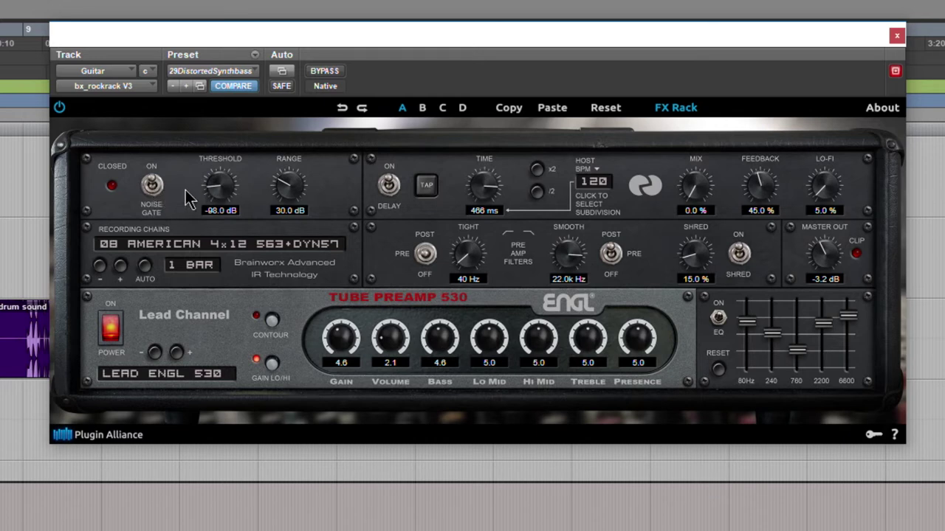
{"action": "left_click_drag", "start_coordinate": [236, 199], "coordinate": [222, 138]}
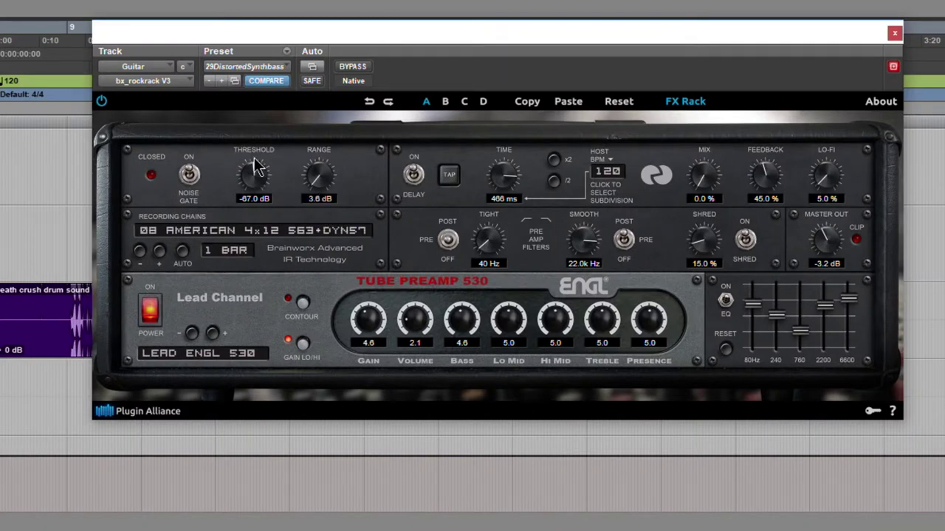
{"action": "left_click_drag", "start_coordinate": [254, 171], "coordinate": [251, 142]}
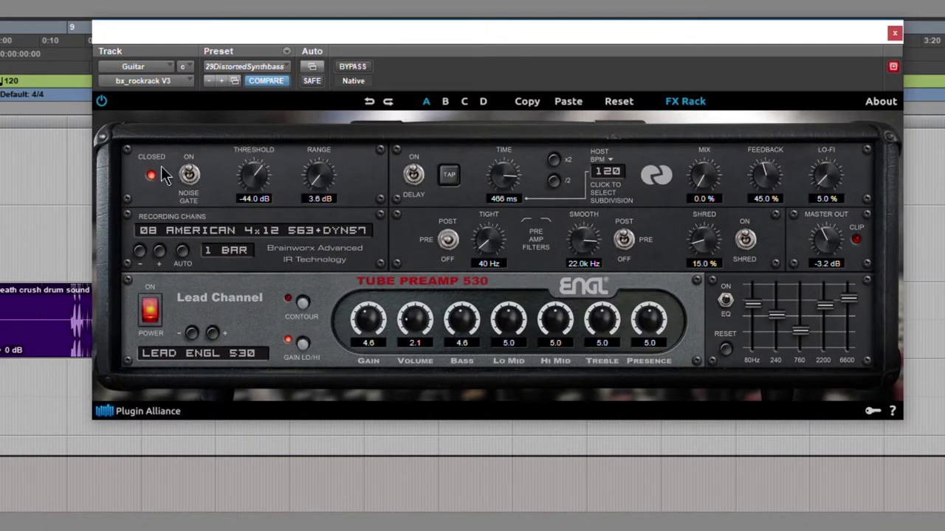
{"action": "left_click_drag", "start_coordinate": [319, 188], "coordinate": [321, 147]}
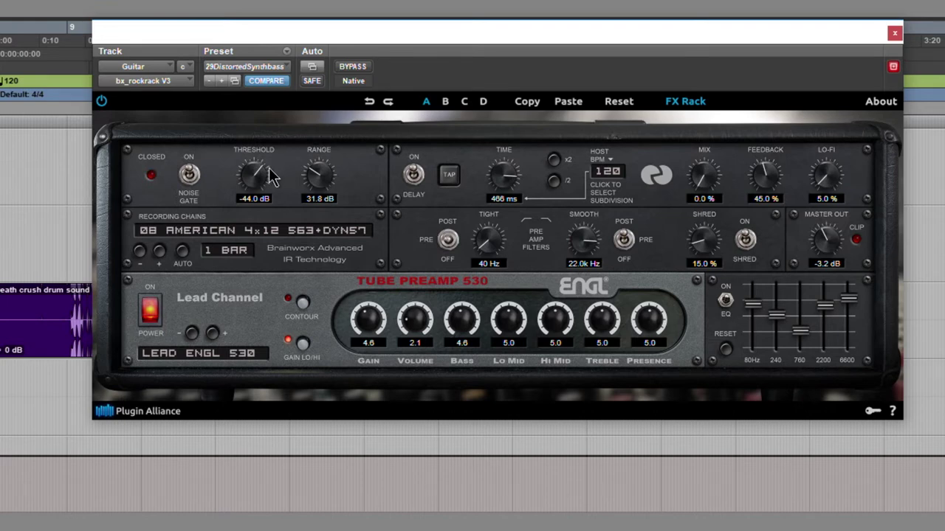
{"action": "left_click_drag", "start_coordinate": [266, 184], "coordinate": [247, 135]}
{"action": "left_click_drag", "start_coordinate": [320, 188], "coordinate": [316, 91]}
{"action": "left_click_drag", "start_coordinate": [267, 181], "coordinate": [266, 214]}
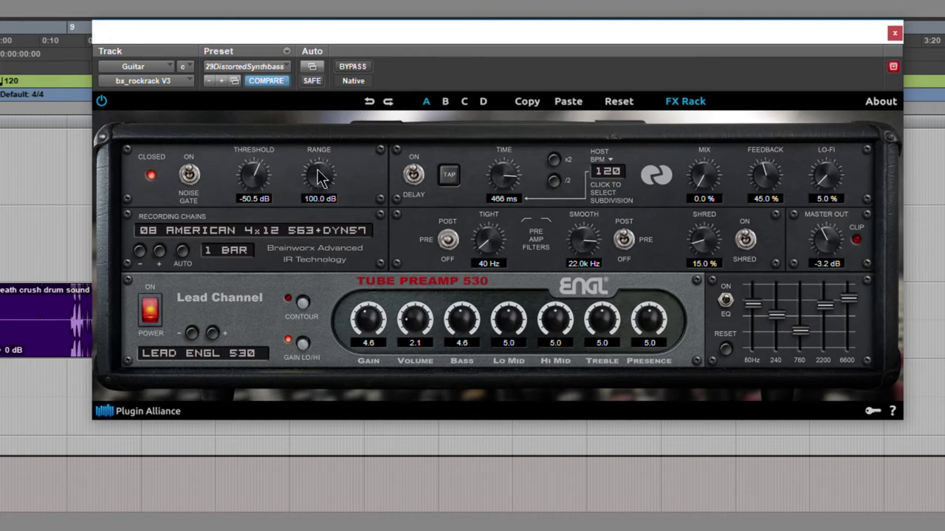
{"action": "mouse_move", "coordinate": [323, 179]}
{"action": "left_mouse_down"}
{"action": "mouse_move", "coordinate": [323, 226]}
{"action": "mouse_move", "coordinate": [316, 194]}
{"action": "left_mouse_up"}
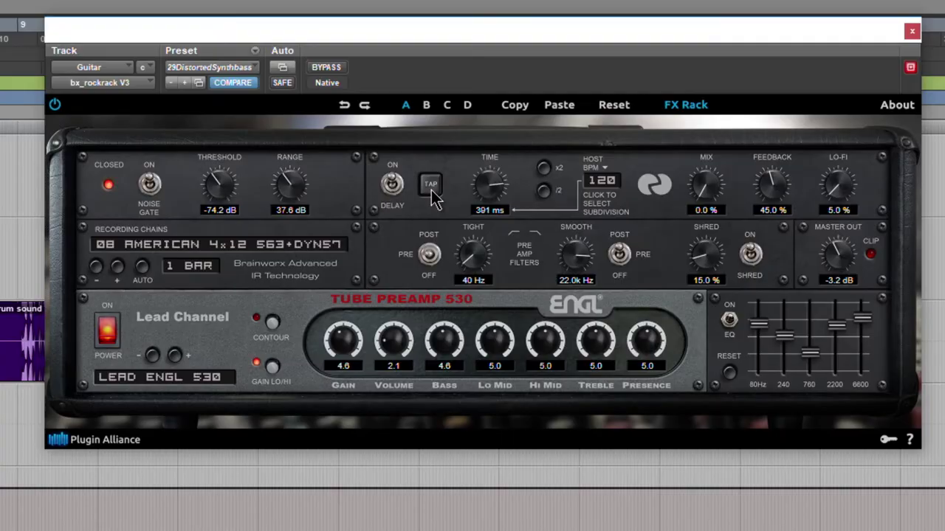
Step: Shorten the delay time to 417 ms
{"action": "left_click_drag", "start_coordinate": [494, 184], "coordinate": [495, 210]}
Step: Try the delay's x2 and /2 buttons, ending with the delay time at 250 ms
{"action": "double_click", "coordinate": [491, 210]}
{"action": "left_click", "coordinate": [544, 173]}
{"action": "left_click", "coordinate": [543, 172]}
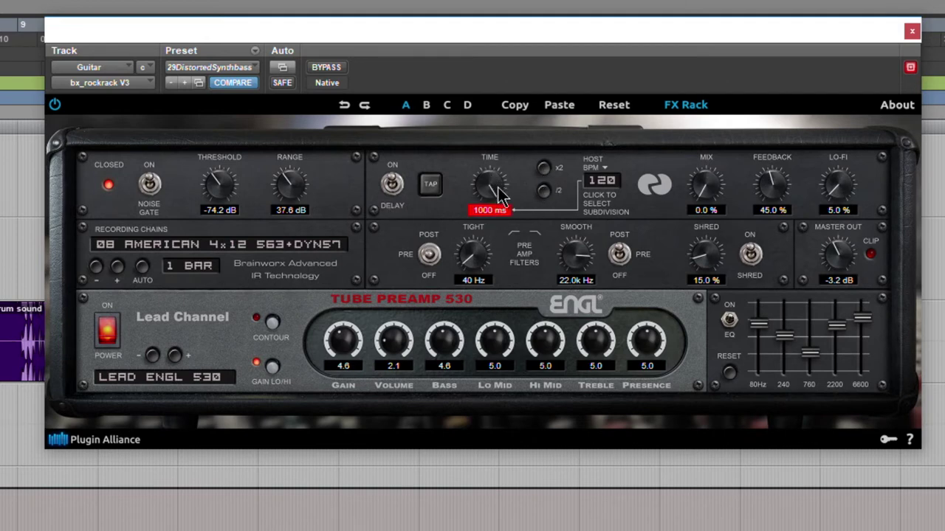
{"action": "left_click", "coordinate": [544, 192]}
{"action": "left_click", "coordinate": [544, 192]}
{"action": "left_click", "coordinate": [544, 191]}
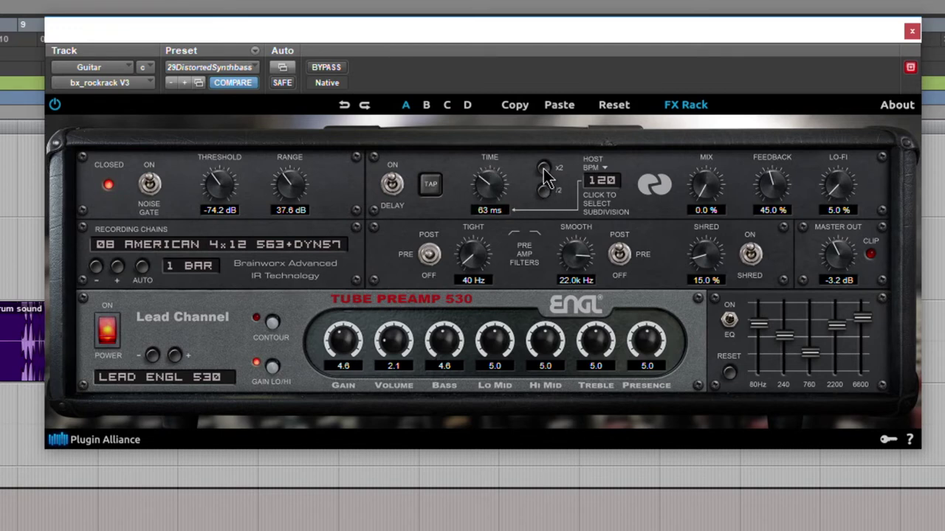
{"action": "left_click", "coordinate": [544, 169]}
{"action": "left_click", "coordinate": [544, 169]}
{"action": "left_click", "coordinate": [544, 192]}
{"action": "left_click", "coordinate": [544, 192]}
{"action": "left_click", "coordinate": [544, 169]}
{"action": "left_click", "coordinate": [544, 169]}
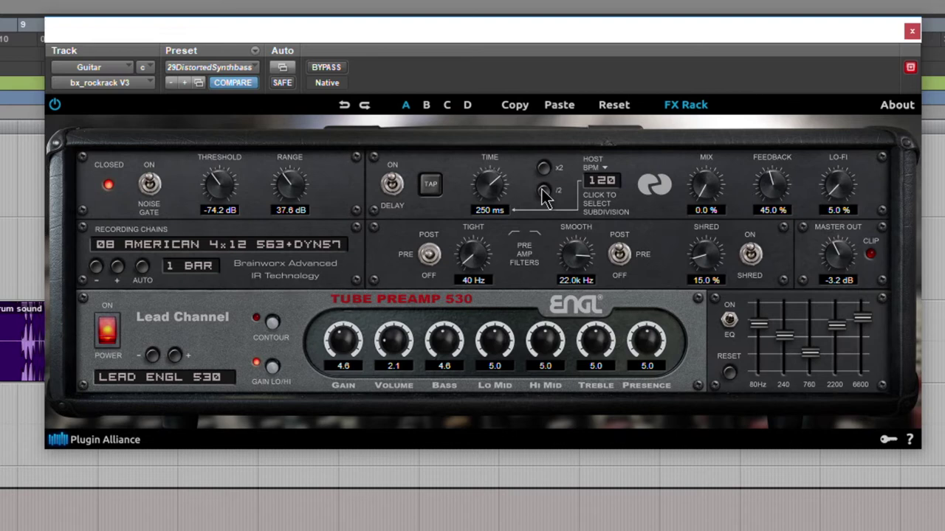
Step: Sync the delay to quarter, eighth, whole and half-note triplet subdivisions, then set 393 ms
{"action": "left_click", "coordinate": [610, 187]}
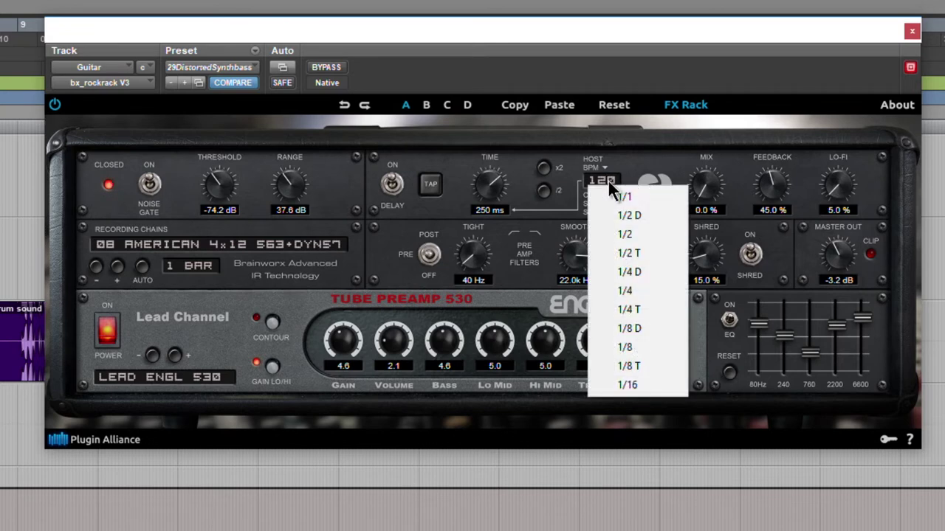
{"action": "left_click", "coordinate": [638, 291]}
{"action": "left_click", "coordinate": [608, 190]}
{"action": "left_click", "coordinate": [647, 348]}
{"action": "left_click", "coordinate": [610, 190]}
{"action": "left_click", "coordinate": [633, 196]}
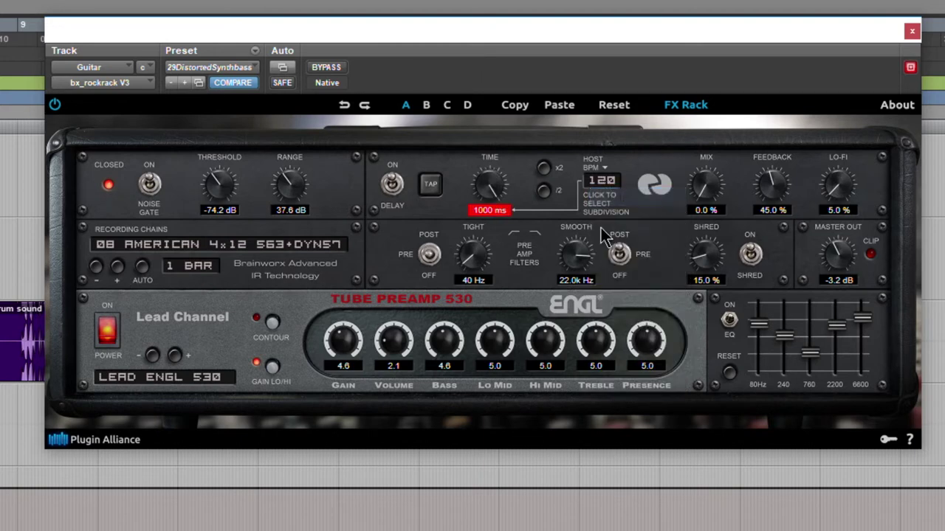
{"action": "left_click", "coordinate": [617, 186]}
{"action": "left_click", "coordinate": [635, 252]}
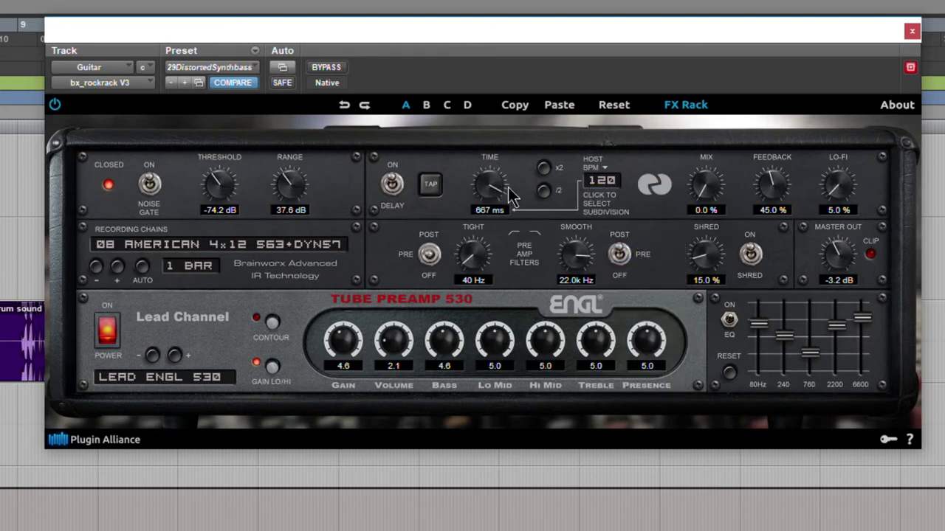
{"action": "scroll", "coordinate": [496, 194], "scroll_direction": "down", "scroll_amount": 10}
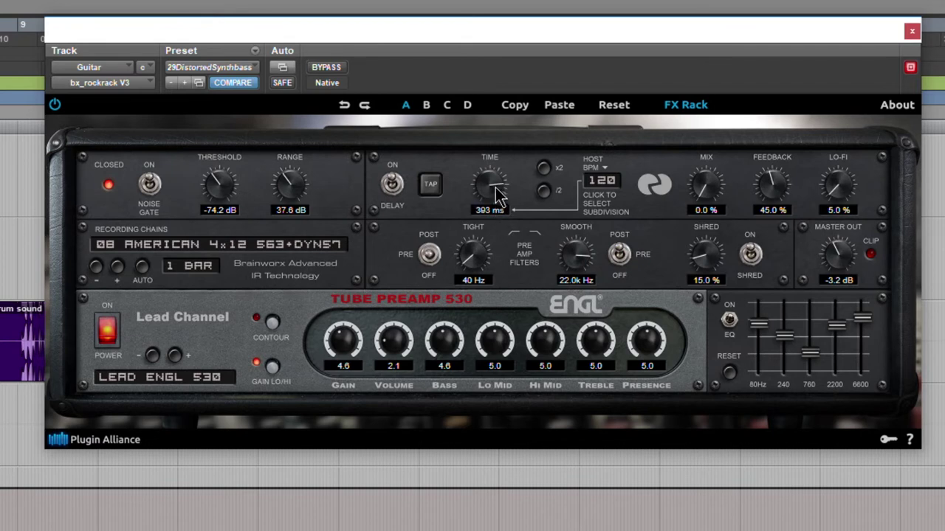
Step: Adjust the delay knobs, ending at Mix 24%, Feedback 30% and Lo-Fi 32%
{"action": "left_click_drag", "start_coordinate": [708, 189], "coordinate": [715, 157]}
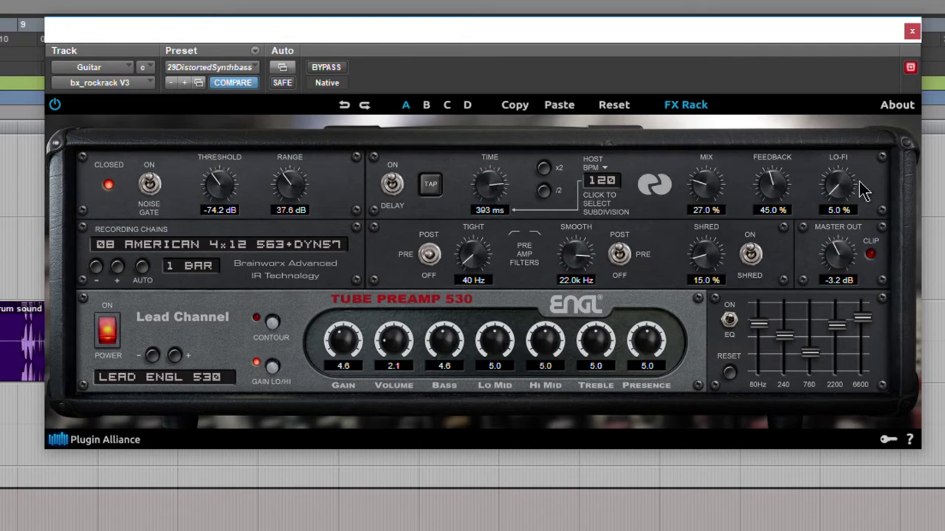
{"action": "left_click_drag", "start_coordinate": [840, 198], "coordinate": [836, 76]}
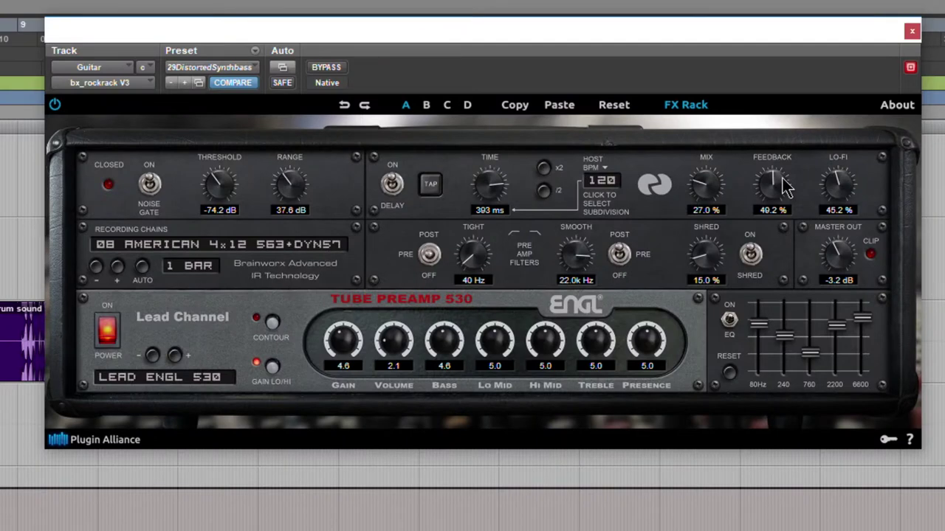
{"action": "left_click_drag", "start_coordinate": [777, 199], "coordinate": [779, 138]}
{"action": "left_click_drag", "start_coordinate": [821, 183], "coordinate": [813, 191]}
{"action": "mouse_move", "coordinate": [707, 192]}
{"action": "left_mouse_down"}
{"action": "mouse_move", "coordinate": [700, 93]}
{"action": "mouse_move", "coordinate": [709, 203]}
{"action": "left_mouse_up"}
{"action": "left_click_drag", "start_coordinate": [781, 198], "coordinate": [771, 265]}
{"action": "left_click_drag", "start_coordinate": [849, 198], "coordinate": [846, 205]}
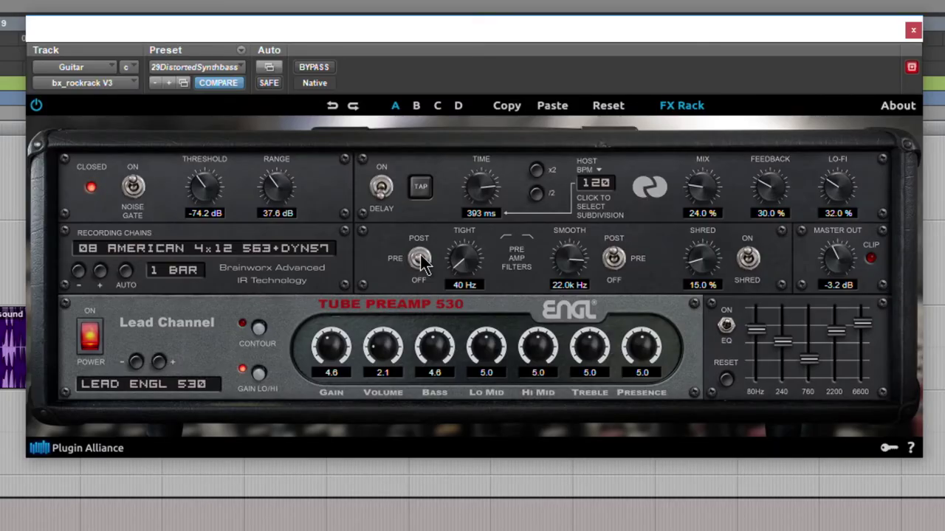
Step: Raise the noise gate threshold to -64.9 dB
{"action": "left_click_drag", "start_coordinate": [206, 191], "coordinate": [207, 175]}
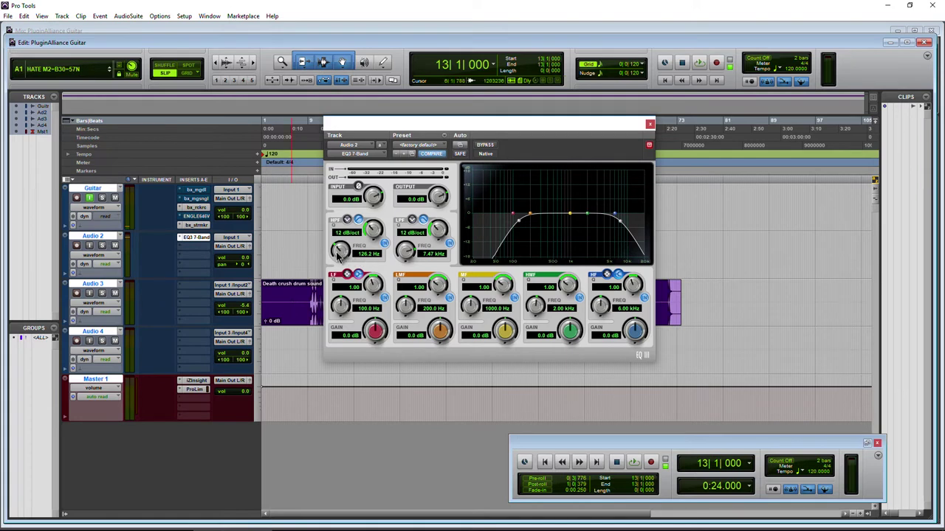
Step: Move the EQ3 high-pass near 110 Hz and low-pass near 4.6 kHz, then return to bx_rockrack
{"action": "left_click_drag", "start_coordinate": [342, 251], "coordinate": [389, 301]}
{"action": "left_click_drag", "start_coordinate": [409, 255], "coordinate": [422, 281]}
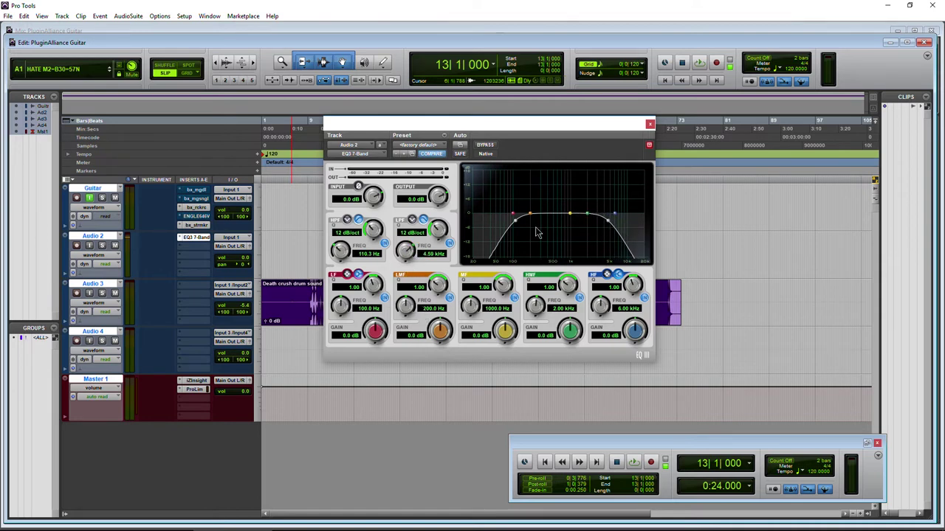
{"action": "left_click", "coordinate": [650, 127]}
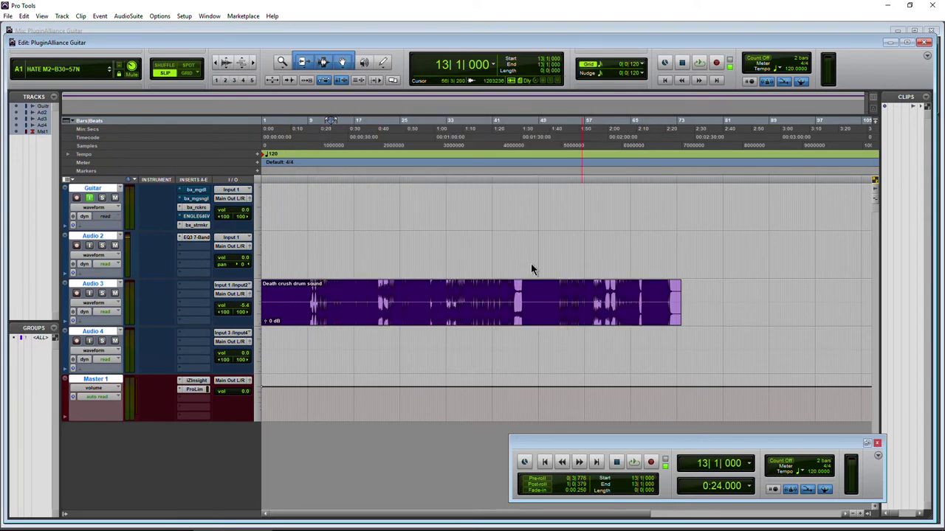
{"action": "left_click", "coordinate": [195, 208]}
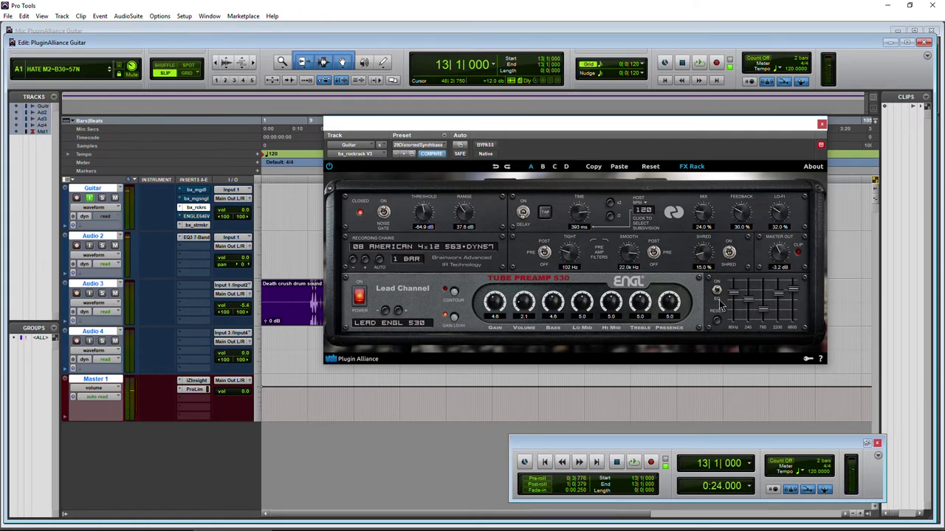
Step: Switch the pre-amp filter routing and settle the Tight filter at 83 Hz
{"action": "left_click_drag", "start_coordinate": [567, 260], "coordinate": [565, 135]}
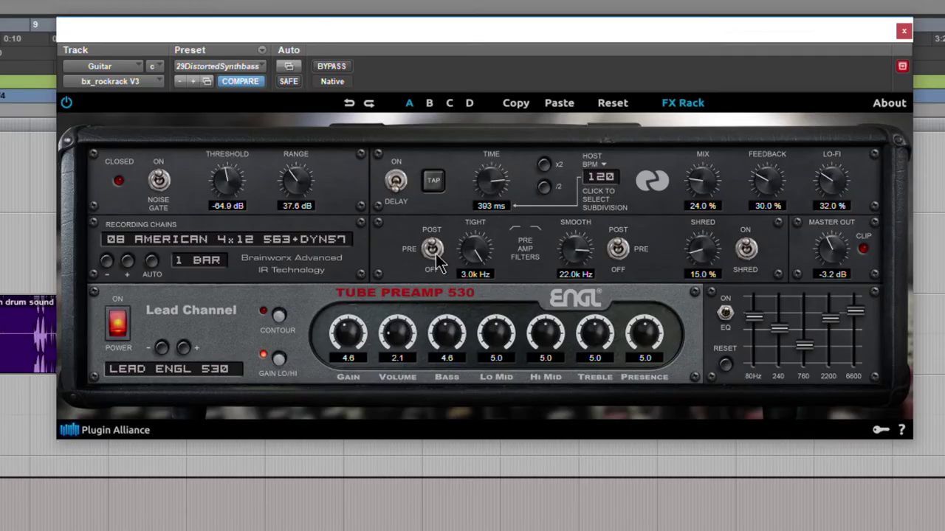
{"action": "left_click", "coordinate": [433, 251]}
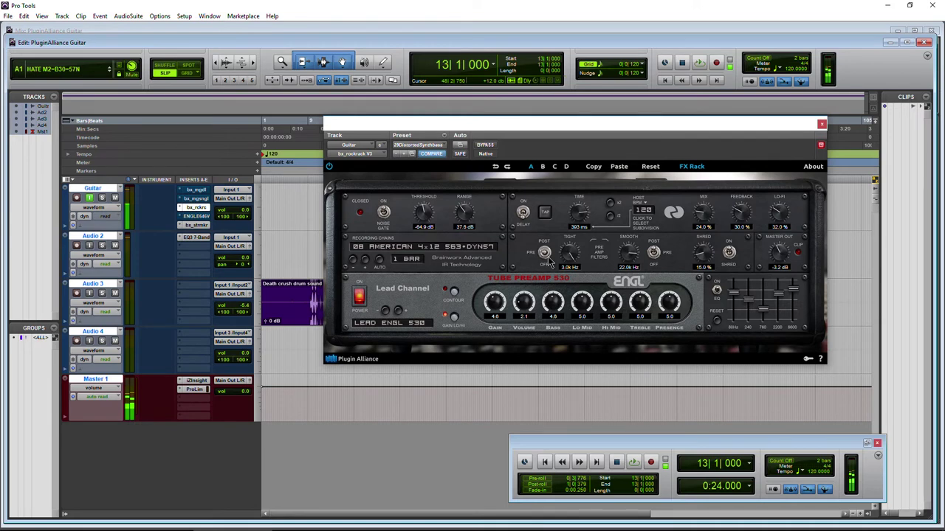
{"action": "left_click_drag", "start_coordinate": [571, 256], "coordinate": [575, 277]}
{"action": "left_click_drag", "start_coordinate": [574, 264], "coordinate": [571, 245]}
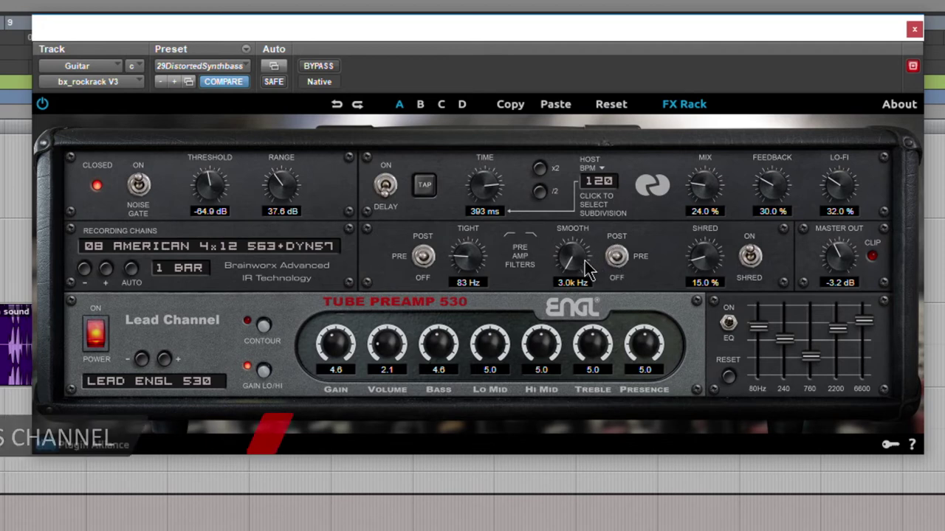
Step: Turn the Smooth filter up until its readout shows 15.2 kHz
{"action": "left_click_drag", "start_coordinate": [579, 260], "coordinate": [563, 240]}
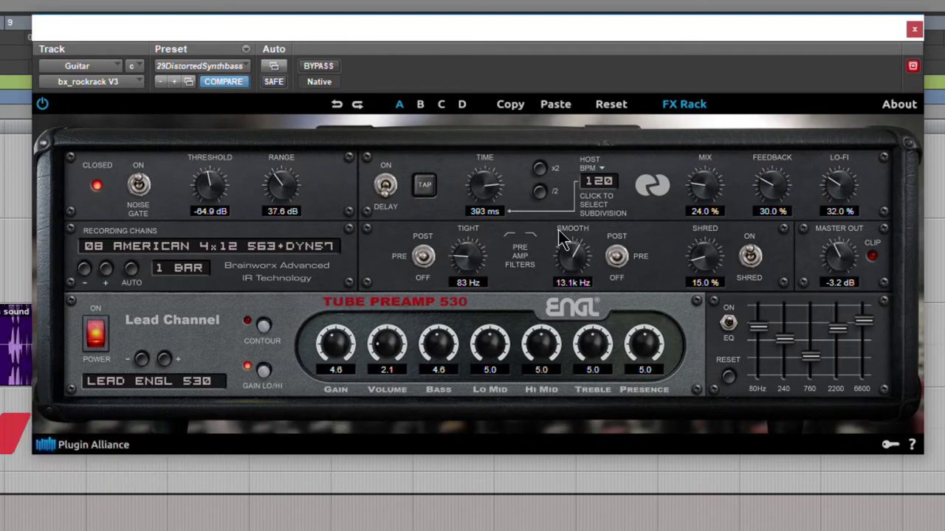
{"action": "scroll", "coordinate": [574, 272], "scroll_direction": "down", "scroll_amount": 3}
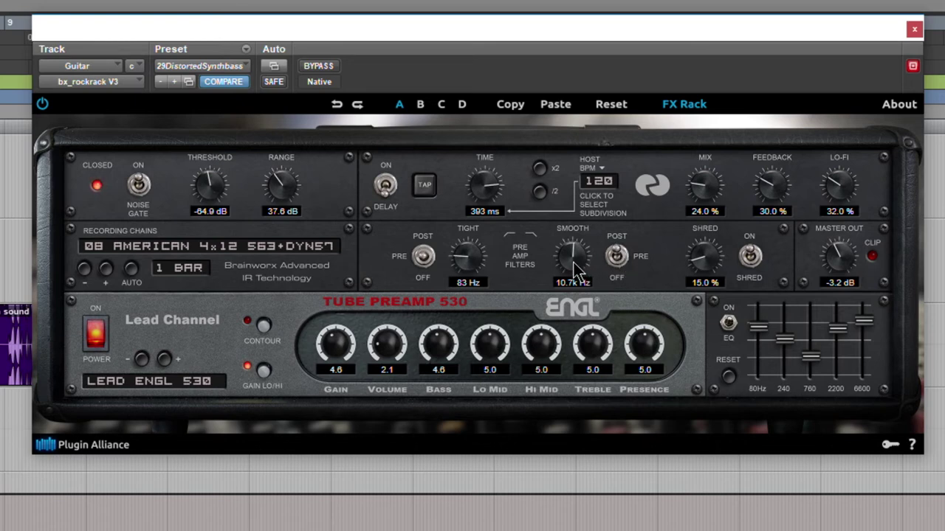
{"action": "mouse_move", "coordinate": [573, 263]}
{"action": "left_mouse_down"}
{"action": "mouse_move", "coordinate": [564, 235]}
{"action": "mouse_move", "coordinate": [566, 254]}
{"action": "left_mouse_up"}
{"action": "scroll", "coordinate": [566, 247], "scroll_direction": "up", "scroll_amount": 2}
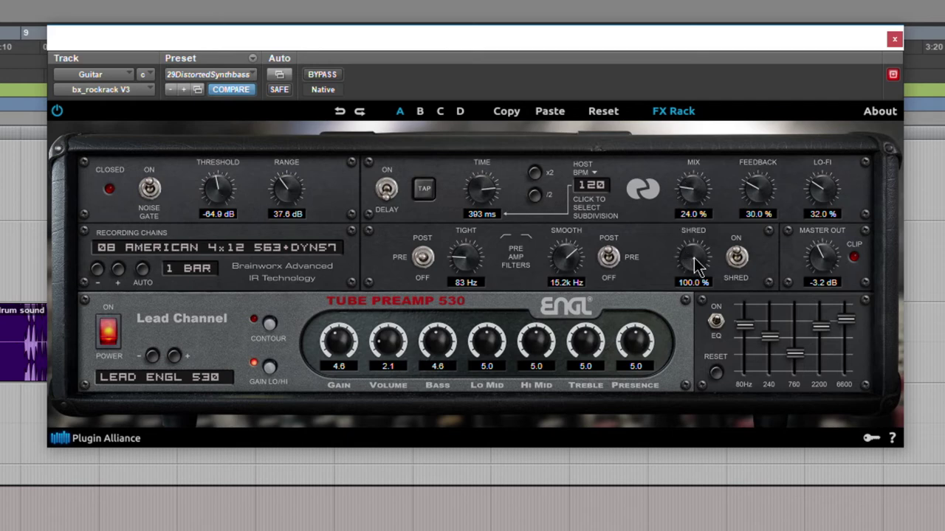
Step: Turn the Shred knob fully down from 100% to 0%
{"action": "left_click_drag", "start_coordinate": [693, 269], "coordinate": [695, 440]}
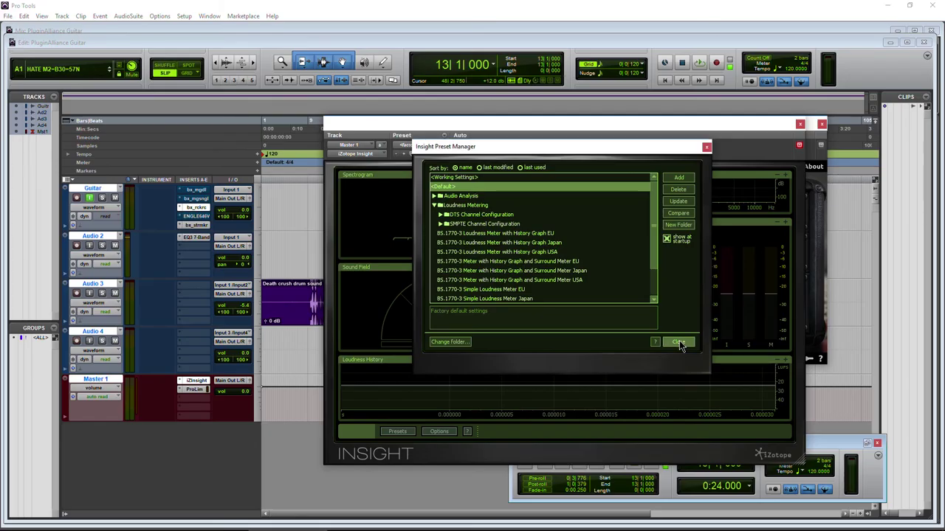
Step: Close the Insight Preset Manager, show the full-size Spectrum Analyzer beside the amp, and set Shred to 100%
{"action": "left_click", "coordinate": [651, 409]}
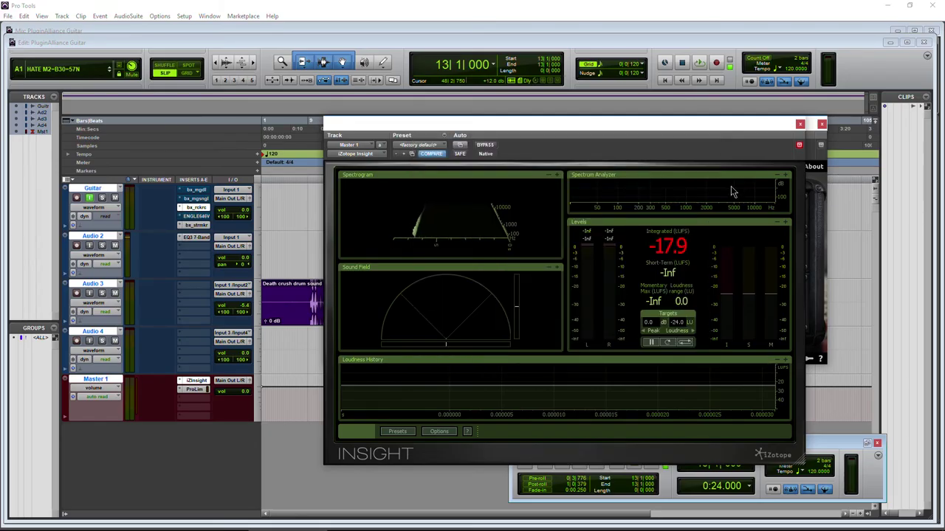
{"action": "left_click", "coordinate": [786, 176]}
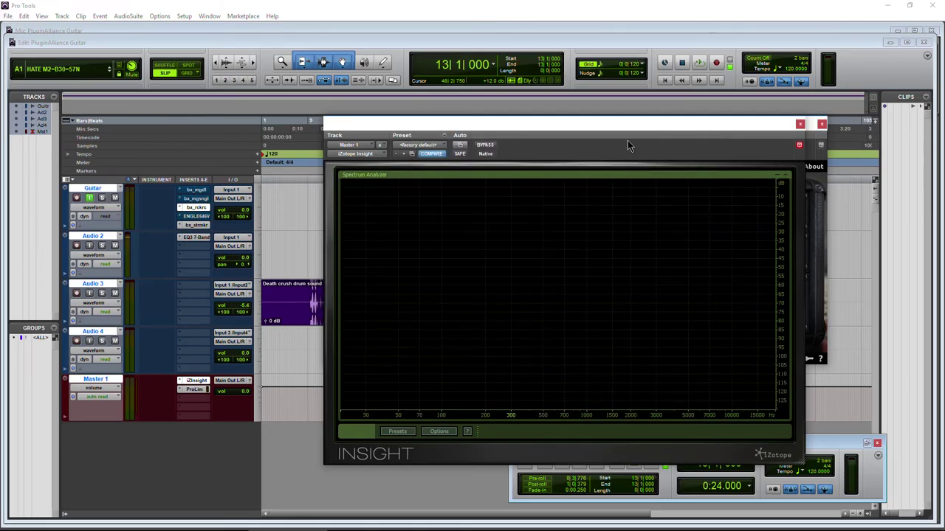
{"action": "left_click_drag", "start_coordinate": [632, 123], "coordinate": [681, 152]}
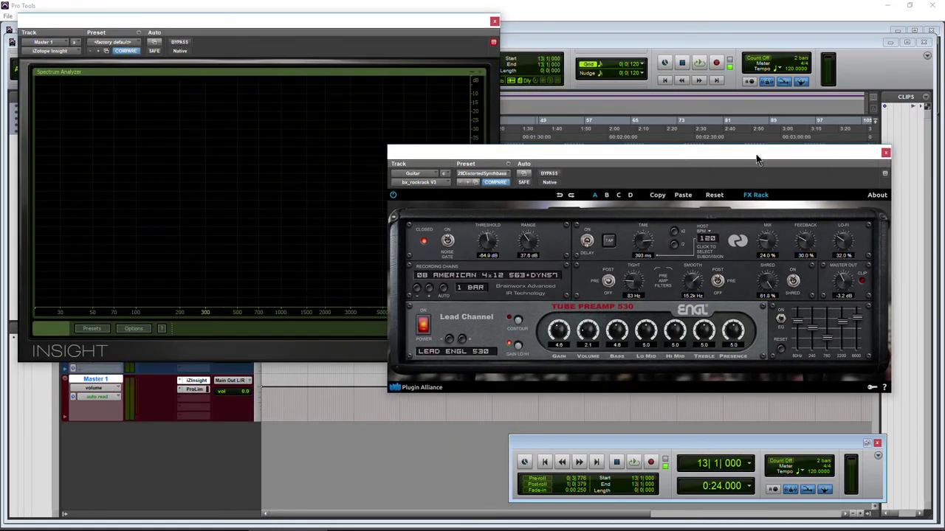
{"action": "left_click_drag", "start_coordinate": [769, 282], "coordinate": [796, 287]}
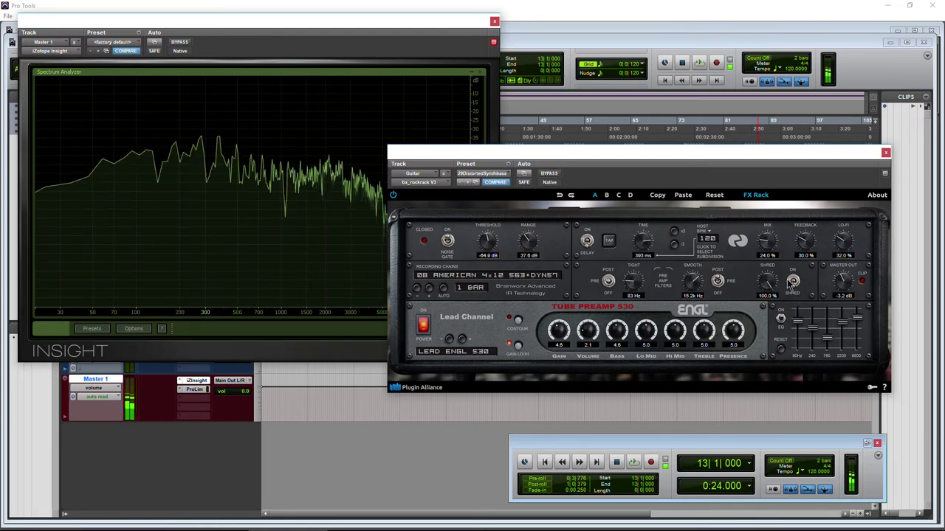
{"action": "left_click_drag", "start_coordinate": [548, 152], "coordinate": [643, 185]}
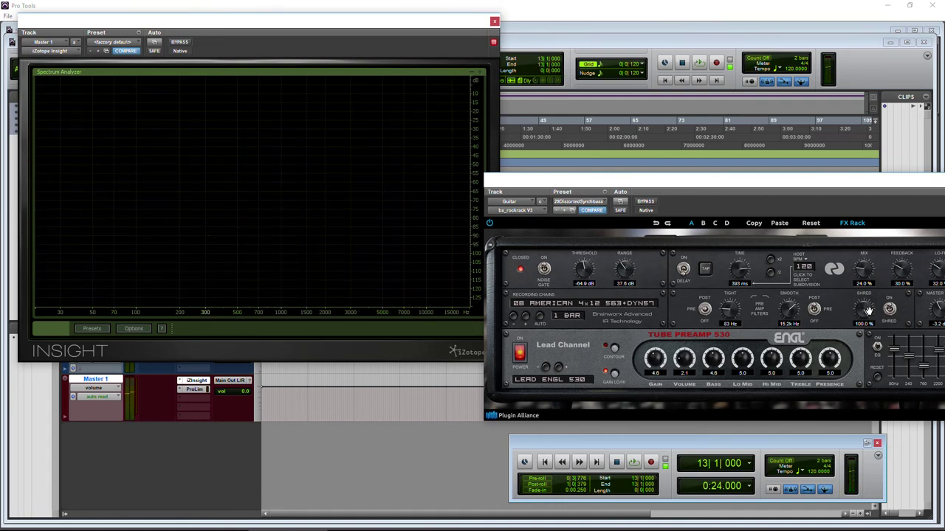
Step: Lower Shred to 22.6%, move the amp window back, and close the Insight analyzer
{"action": "left_click_drag", "start_coordinate": [867, 312], "coordinate": [862, 360]}
{"action": "left_click_drag", "start_coordinate": [865, 313], "coordinate": [863, 320]}
{"action": "left_click_drag", "start_coordinate": [864, 315], "coordinate": [862, 318]}
{"action": "left_click_drag", "start_coordinate": [840, 182], "coordinate": [658, 139]}
{"action": "left_click", "coordinate": [495, 24]}
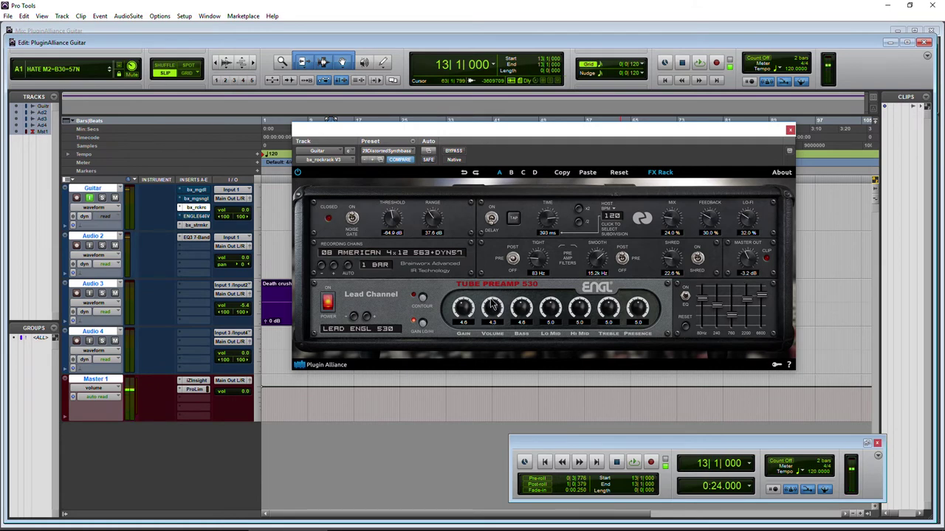
Step: Dip the Master Out knob to about -13 dB, then bring it up to -2.0 dB
{"action": "left_click_drag", "start_coordinate": [753, 260], "coordinate": [749, 273]}
{"action": "left_click_drag", "start_coordinate": [750, 266], "coordinate": [748, 251]}
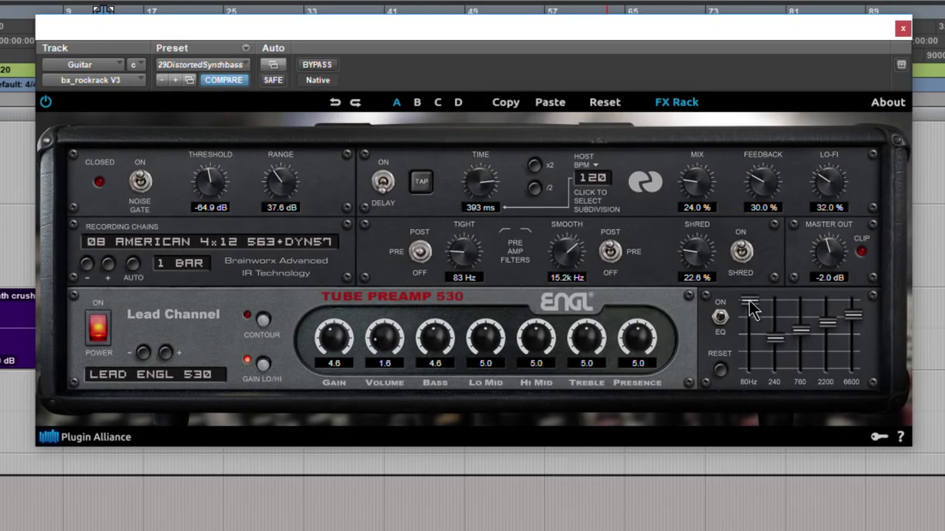
Step: Cut the 80 Hz and next low EQ bands, and lower Bass from 4.8 to 1.9
{"action": "mouse_move", "coordinate": [750, 303]}
{"action": "left_mouse_down"}
{"action": "mouse_move", "coordinate": [747, 362]}
{"action": "mouse_move", "coordinate": [752, 310]}
{"action": "left_mouse_up"}
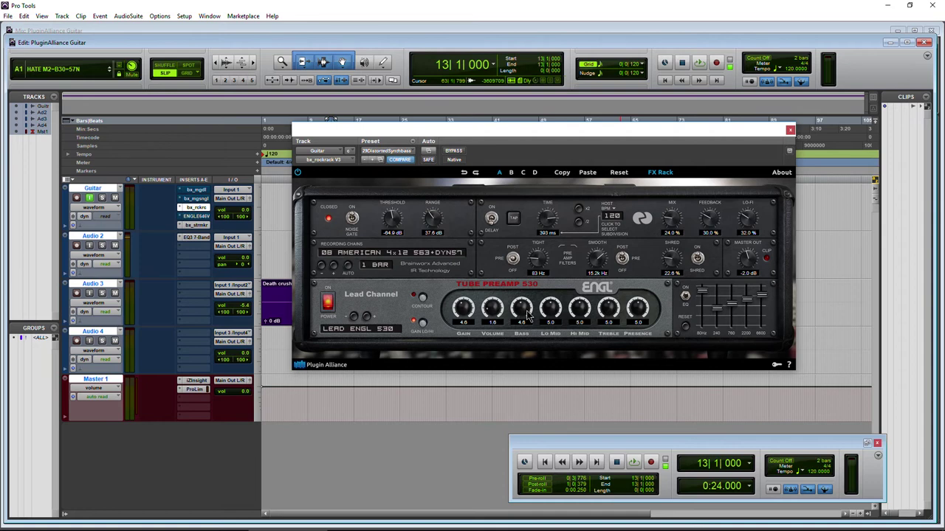
{"action": "mouse_move", "coordinate": [528, 316]}
{"action": "left_mouse_down"}
{"action": "mouse_move", "coordinate": [521, 329]}
{"action": "mouse_move", "coordinate": [519, 313]}
{"action": "left_mouse_up"}
{"action": "left_click_drag", "start_coordinate": [704, 291], "coordinate": [707, 308]}
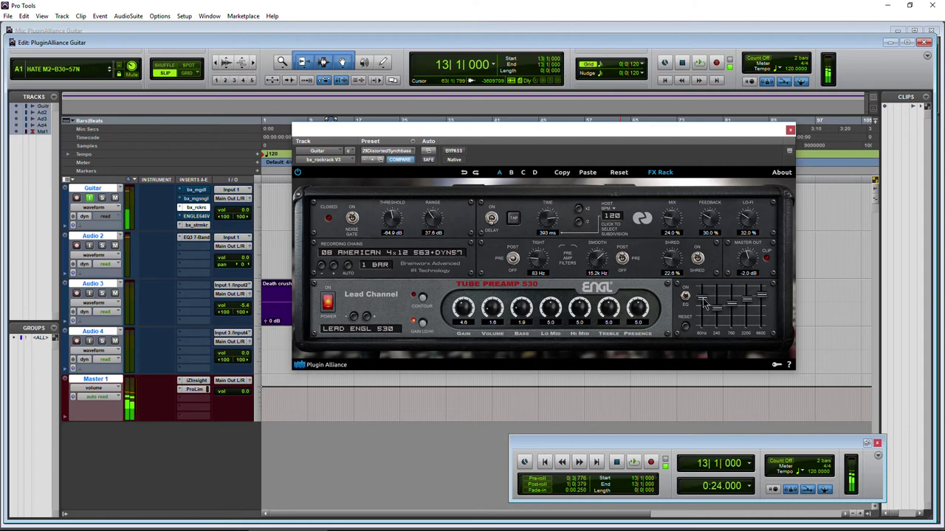
Step: Dip the 760 Hz EQ band and set Bass 3.0, Treble 5.7, Presence 6.7, Gain 5.4
{"action": "mouse_move", "coordinate": [733, 304]}
{"action": "left_mouse_down"}
{"action": "mouse_move", "coordinate": [735, 343]}
{"action": "mouse_move", "coordinate": [733, 316]}
{"action": "mouse_move", "coordinate": [763, 309]}
{"action": "mouse_move", "coordinate": [748, 304]}
{"action": "left_mouse_up"}
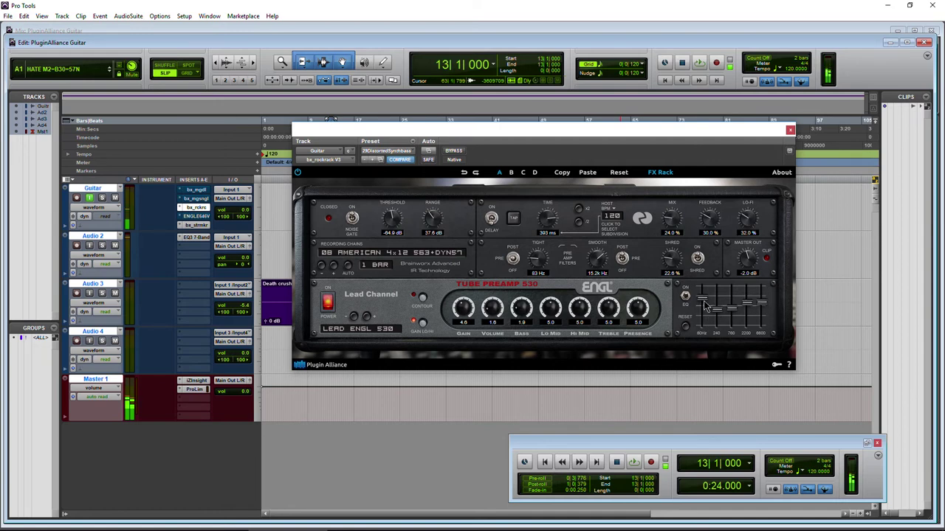
{"action": "left_click_drag", "start_coordinate": [526, 330], "coordinate": [553, 326]}
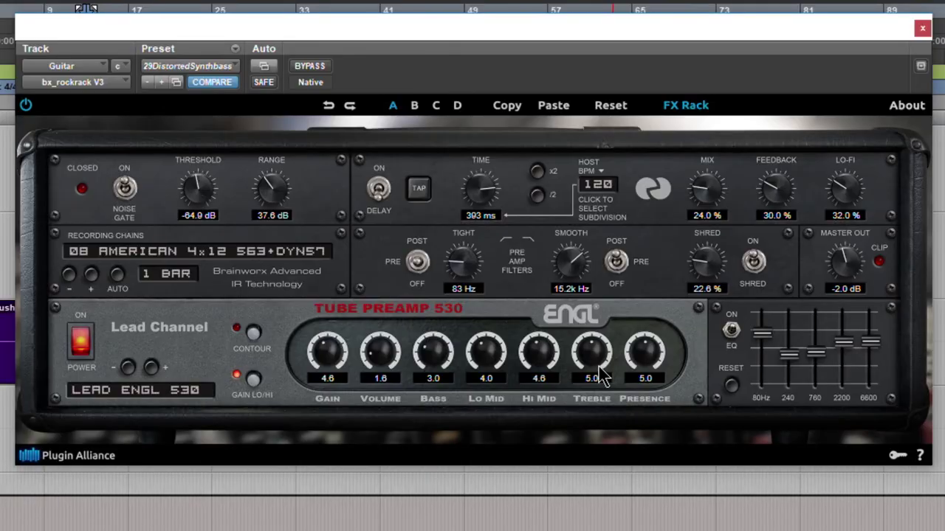
{"action": "left_click_drag", "start_coordinate": [612, 313], "coordinate": [637, 293]}
{"action": "left_click_drag", "start_coordinate": [337, 369], "coordinate": [306, 361]}
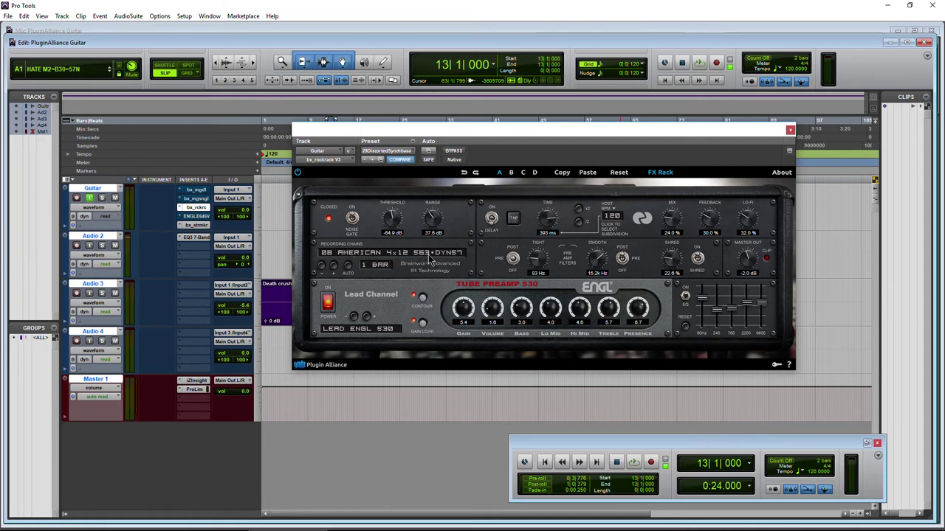
Step: Open the Recording Chains dropdown, currently on 08 AMERICAN 4x12 563+DYN57
{"action": "left_click", "coordinate": [457, 258]}
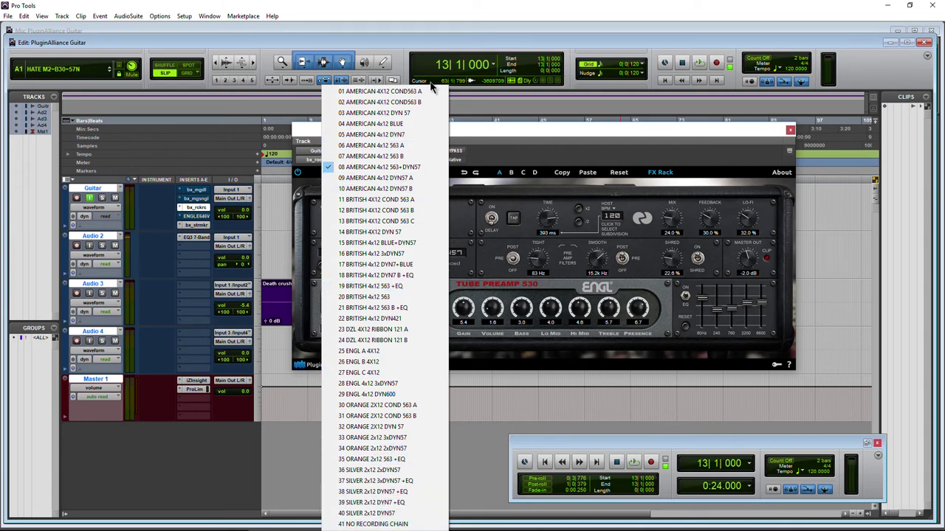
Step: Audition 41 NO RECORDING CHAIN, then select 01 AMERICAN 4X12 COND563 A as the recording chain
{"action": "left_click", "coordinate": [382, 524]}
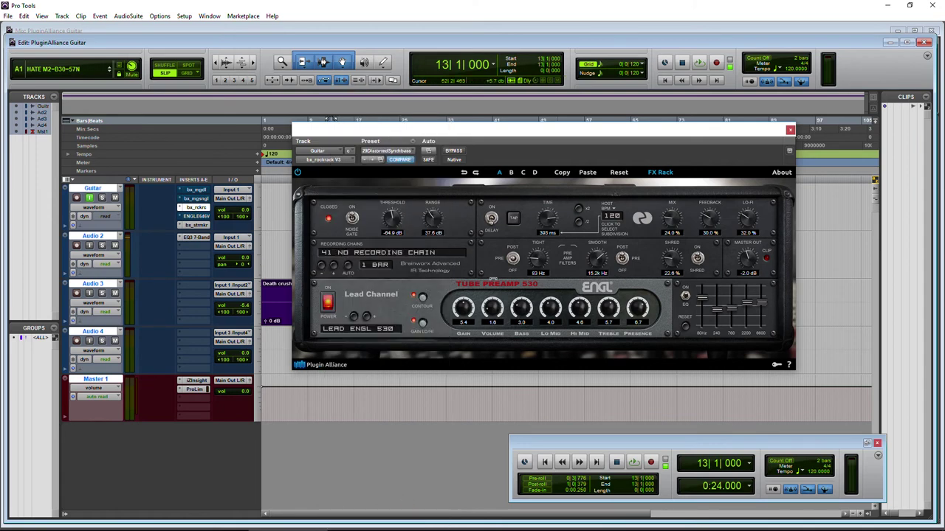
{"action": "left_click", "coordinate": [510, 257]}
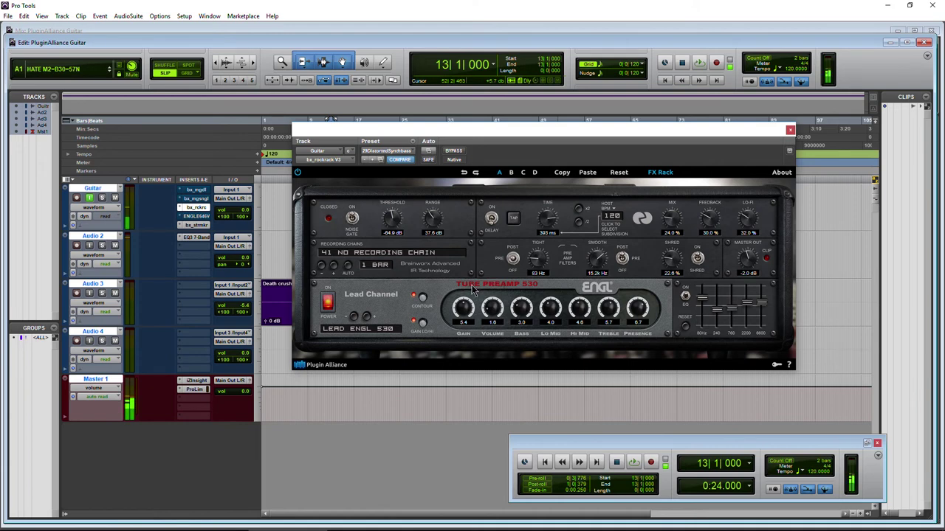
{"action": "left_click", "coordinate": [412, 256]}
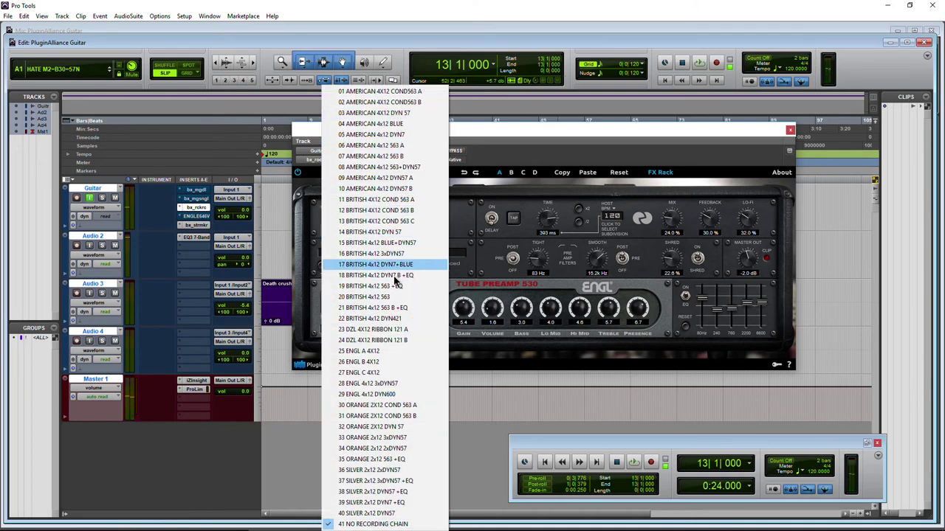
{"action": "left_click", "coordinate": [378, 92]}
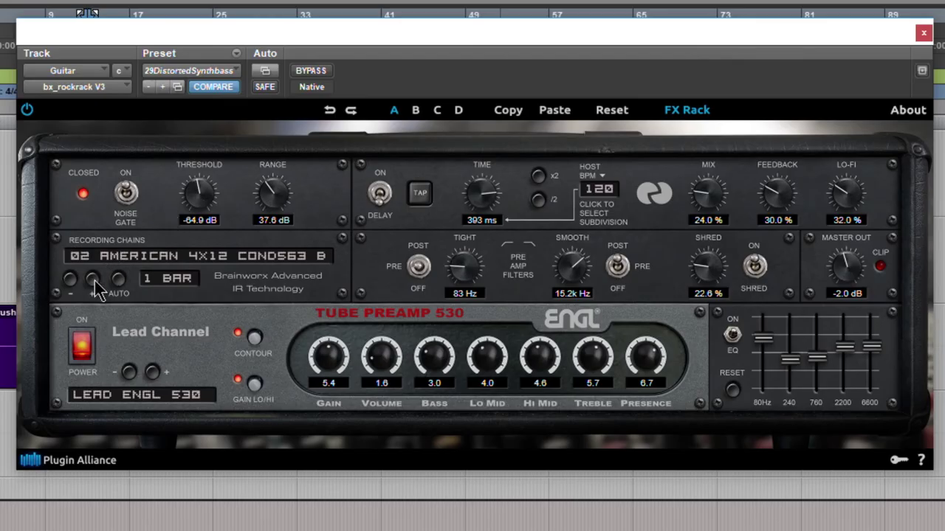
Step: Step forward through several recording chains one at a time with the + button
{"action": "left_click", "coordinate": [94, 279]}
{"action": "left_click", "coordinate": [93, 280]}
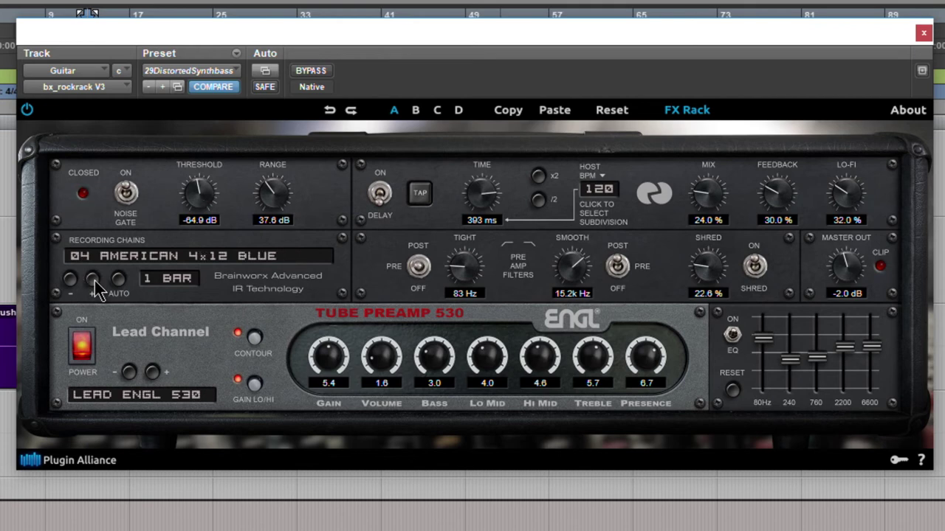
{"action": "left_click", "coordinate": [94, 280]}
{"action": "left_click", "coordinate": [94, 280]}
{"action": "left_click", "coordinate": [94, 280]}
{"action": "left_click", "coordinate": [94, 280]}
{"action": "left_click", "coordinate": [93, 280]}
Step: Pick 23 DZL 4x12 RIBBON 121 A from the list, then step on to 28 ENGL 4x12 3xDYN57
{"action": "left_click", "coordinate": [117, 253]}
{"action": "left_click", "coordinate": [179, 403]}
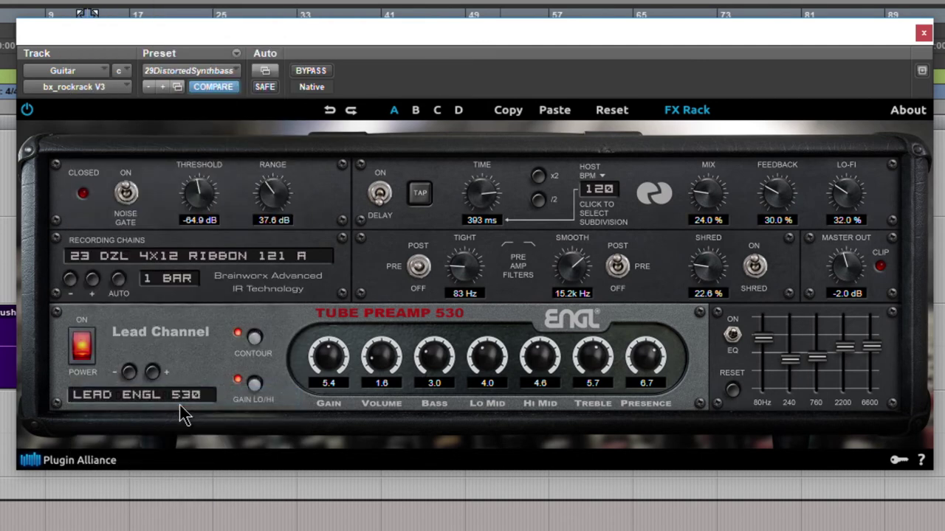
{"action": "left_click", "coordinate": [94, 280]}
{"action": "left_click", "coordinate": [93, 280]}
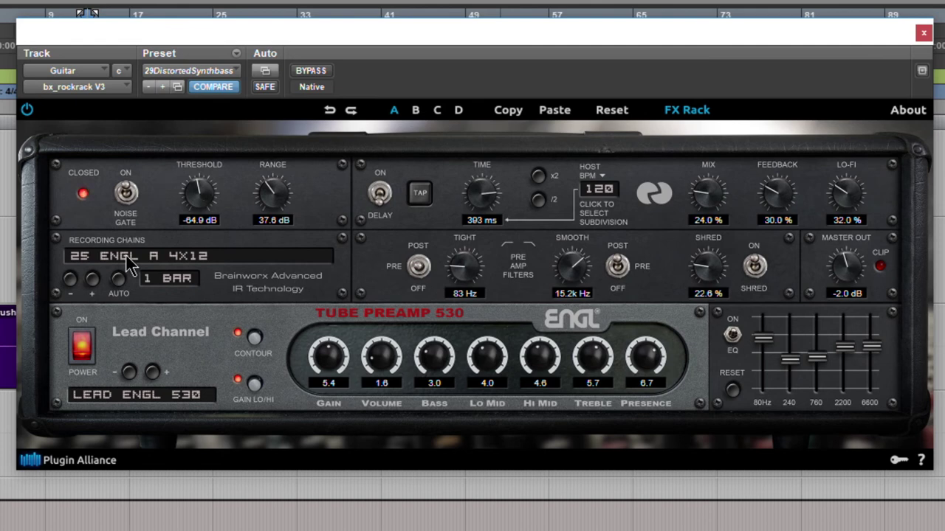
{"action": "left_click", "coordinate": [94, 279]}
{"action": "left_click", "coordinate": [94, 279]}
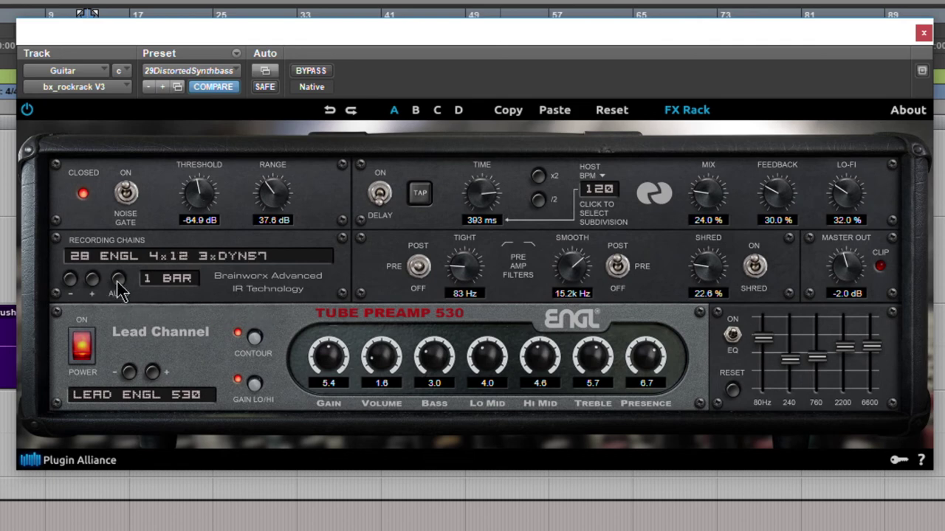
Step: Keep a 1 BAR cycle, run and stop AUTO cycling, then step back to 32 ORANGE 2X12 DYN 57
{"action": "left_click", "coordinate": [170, 280]}
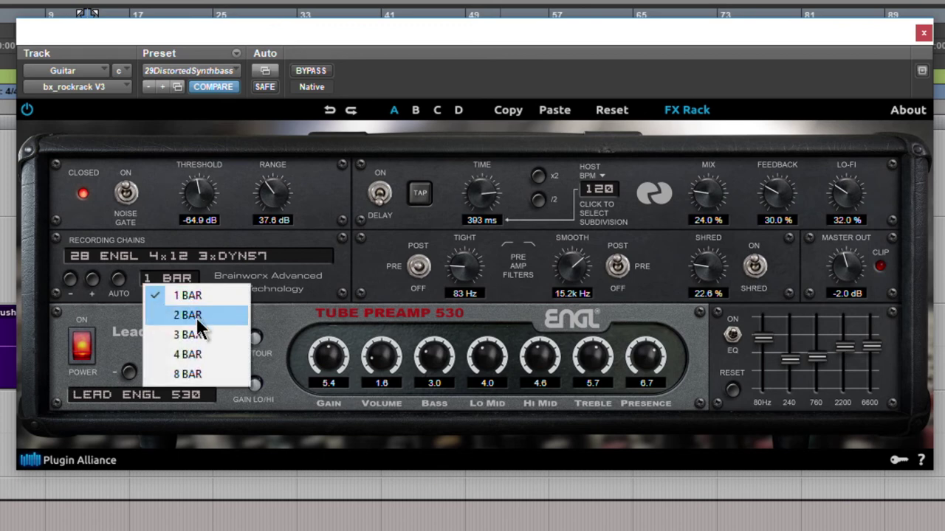
{"action": "left_click", "coordinate": [203, 294]}
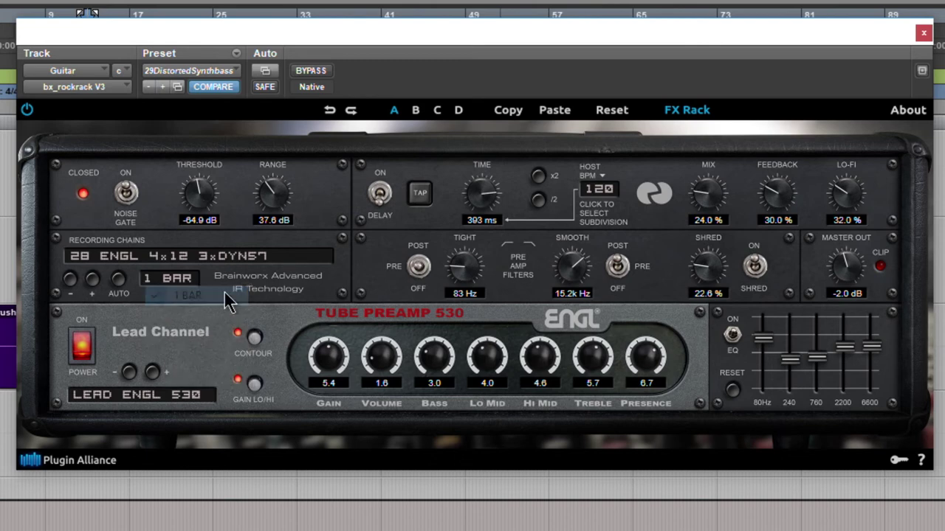
{"action": "left_click", "coordinate": [120, 290]}
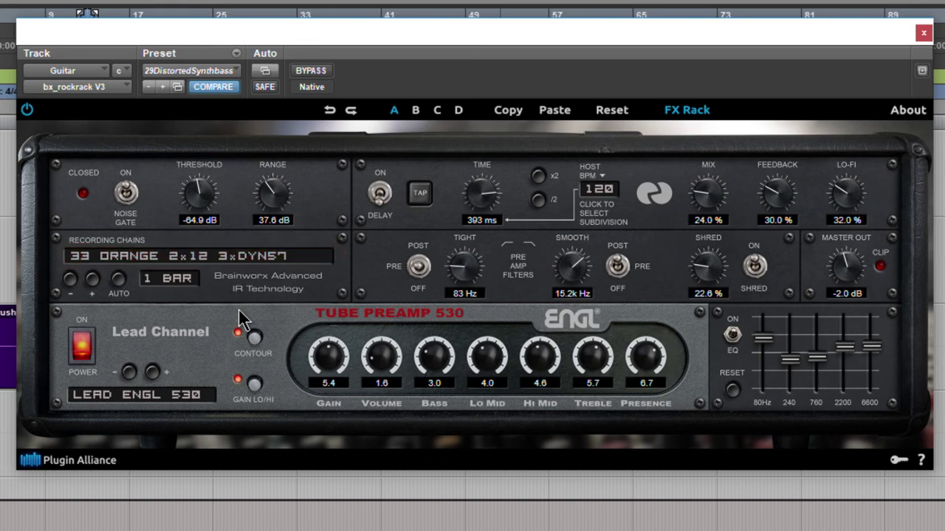
{"action": "left_click", "coordinate": [117, 281]}
{"action": "left_click", "coordinate": [69, 280]}
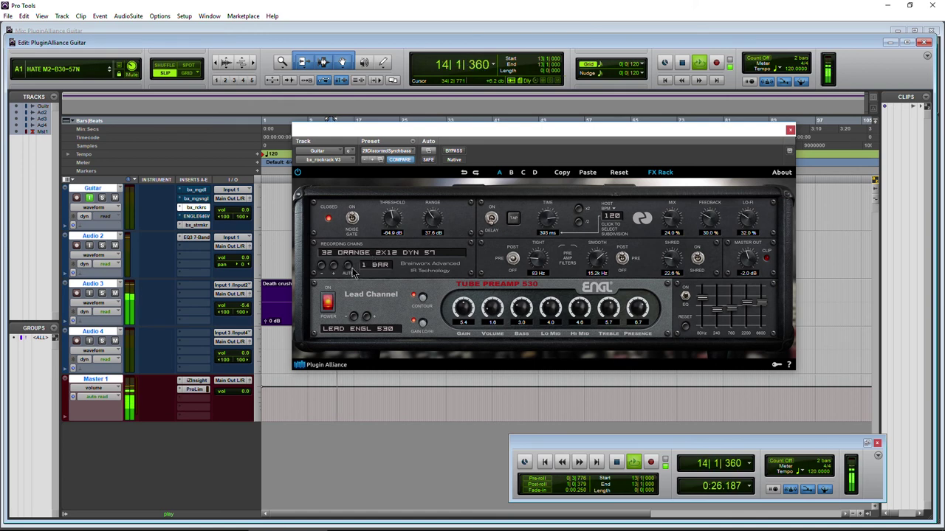
Step: Rerun auto-cycling, stop playback, audition 34 ORANGE 2x12 2xDYN57, then reopen the chain list for 08 AMERICAN
{"action": "left_click", "coordinate": [348, 266]}
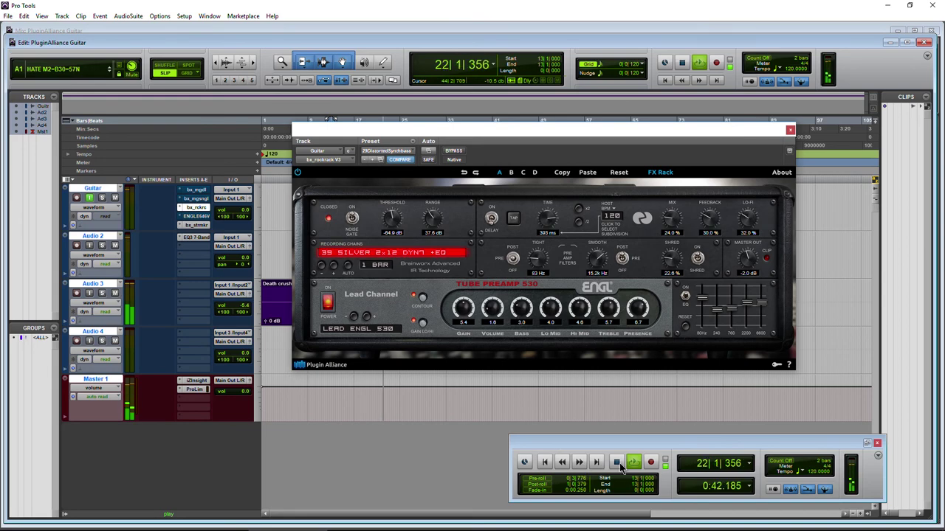
{"action": "key", "text": "space"}
{"action": "left_click", "coordinate": [356, 254]}
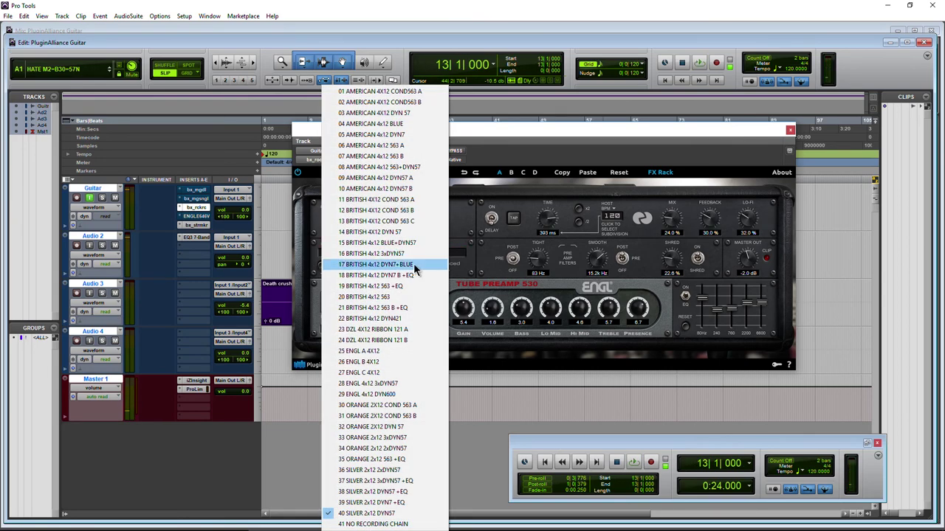
{"action": "left_click", "coordinate": [367, 256]}
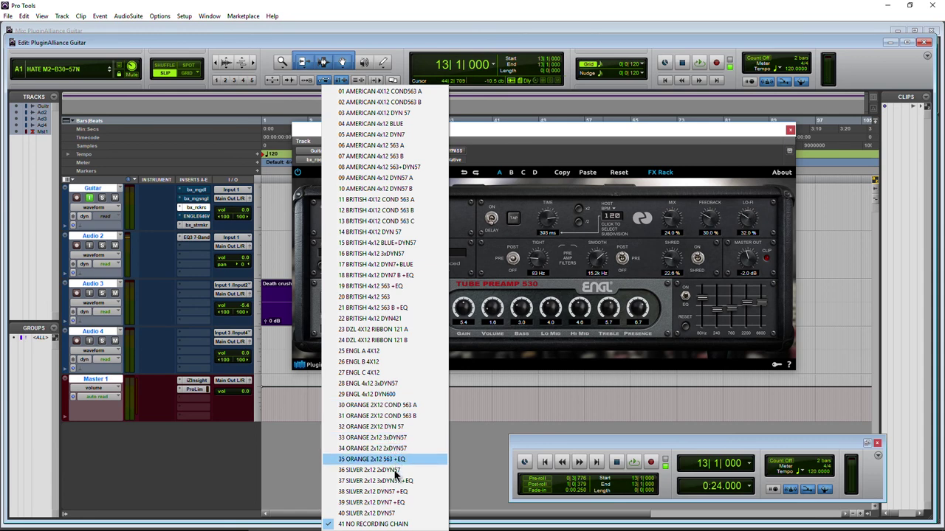
{"action": "left_click", "coordinate": [399, 449]}
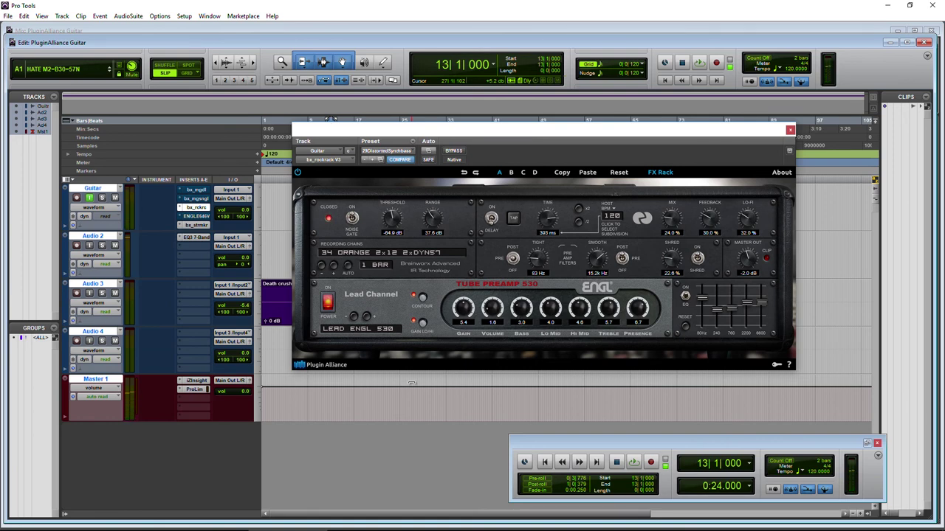
{"action": "left_click", "coordinate": [434, 253]}
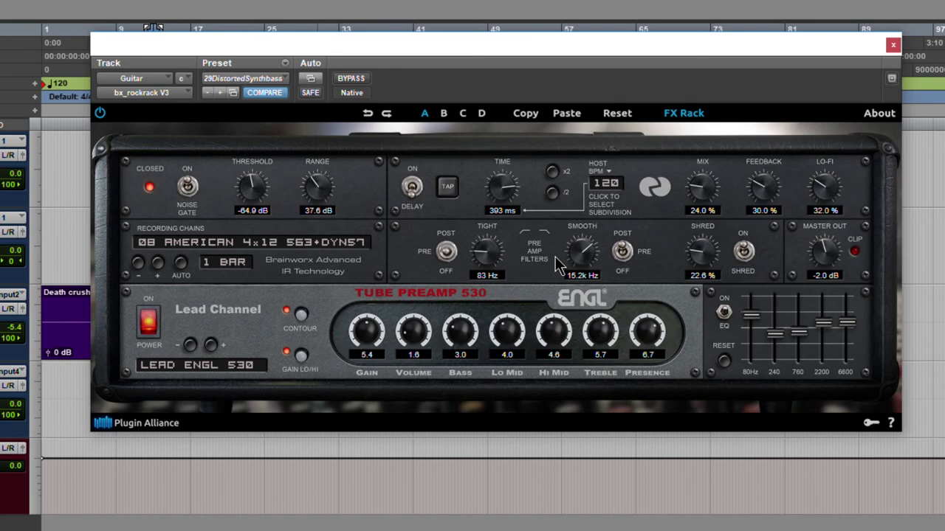
Step: Hide the FX Rack and A/B the Guitar track's bx_stereomaker insert, leaving it bypassed
{"action": "left_click", "coordinate": [680, 115]}
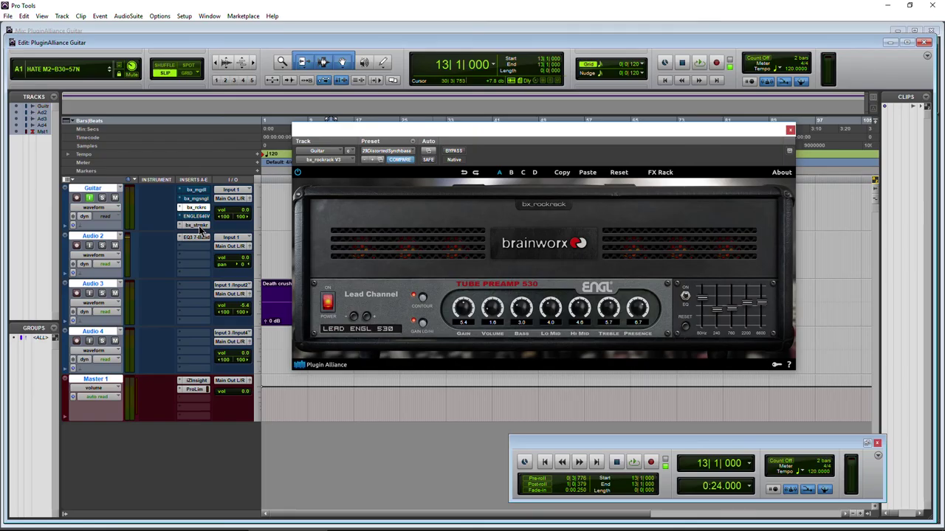
{"action": "left_click", "coordinate": [198, 226]}
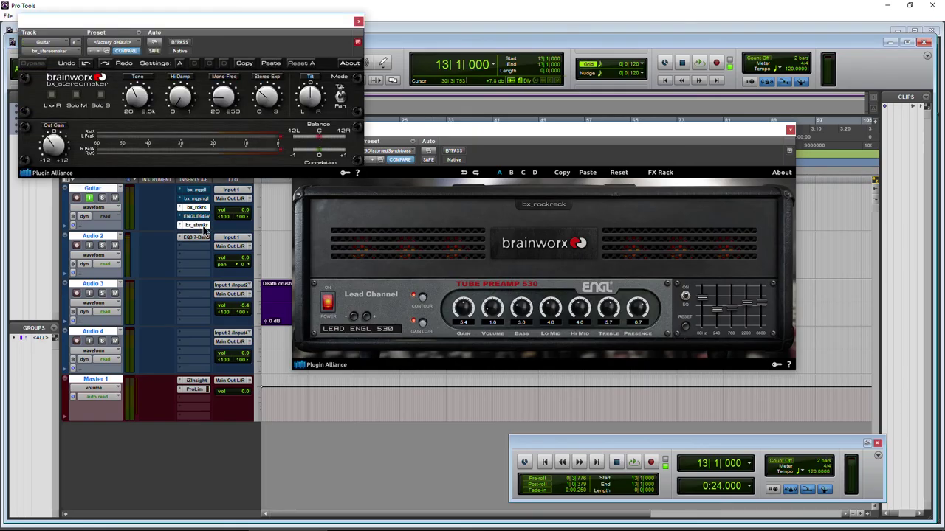
{"action": "left_click", "coordinate": [181, 43]}
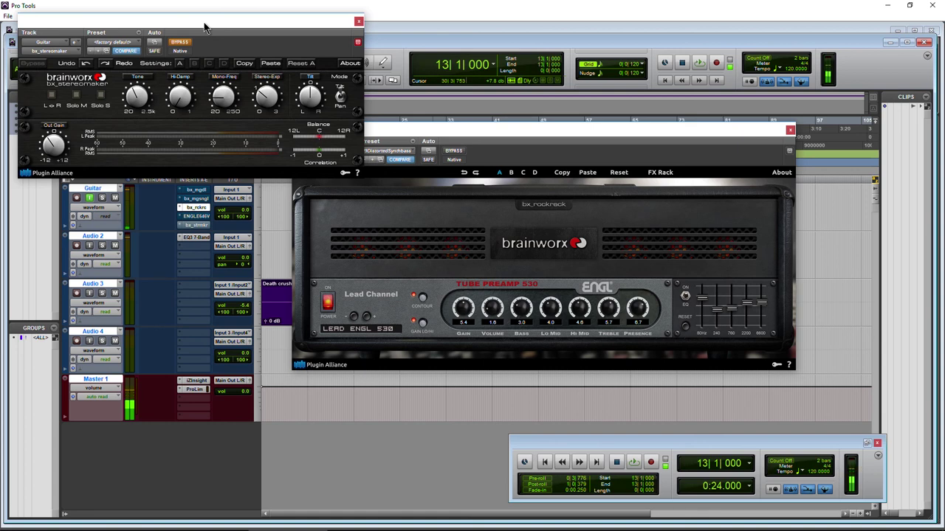
{"action": "left_click", "coordinate": [185, 43]}
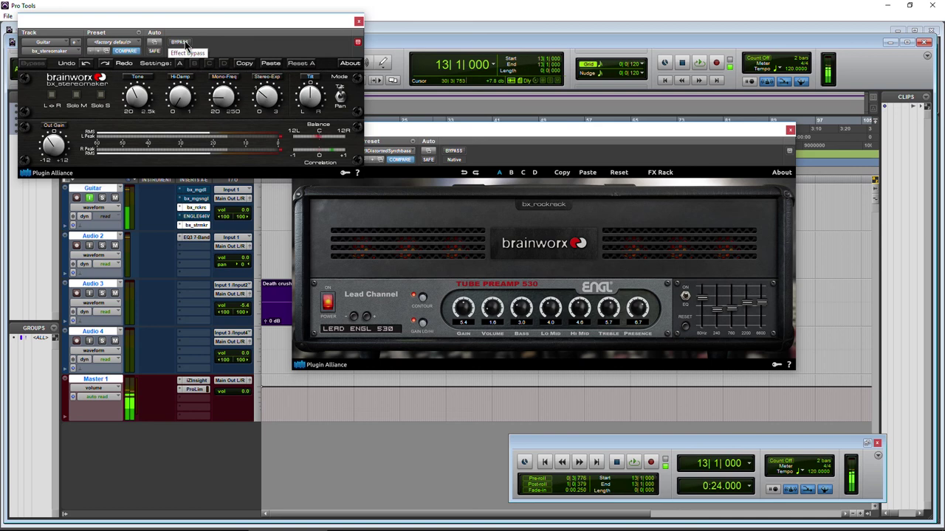
{"action": "left_click", "coordinate": [179, 42]}
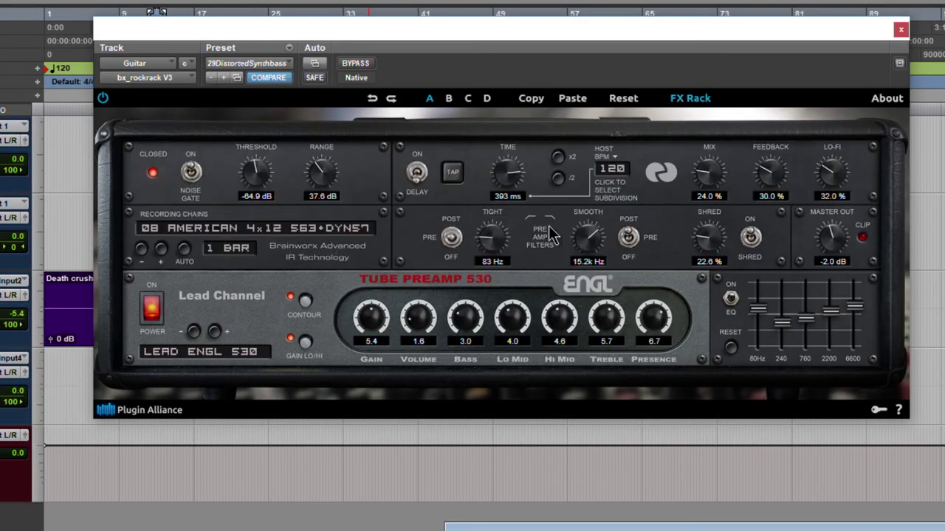
Step: Try the CLEAN 800 amp model, then switch the amp to MODERN ROCK
{"action": "left_click", "coordinate": [213, 353]}
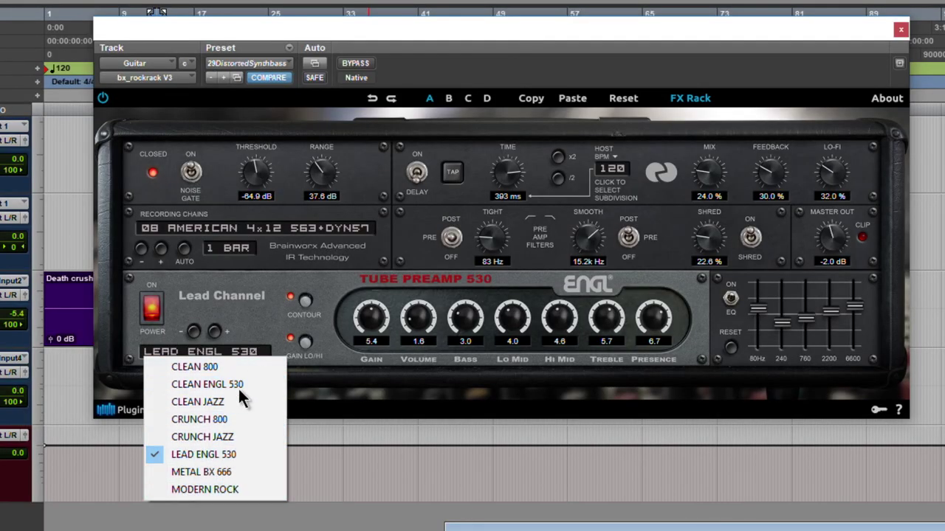
{"action": "left_click", "coordinate": [233, 367]}
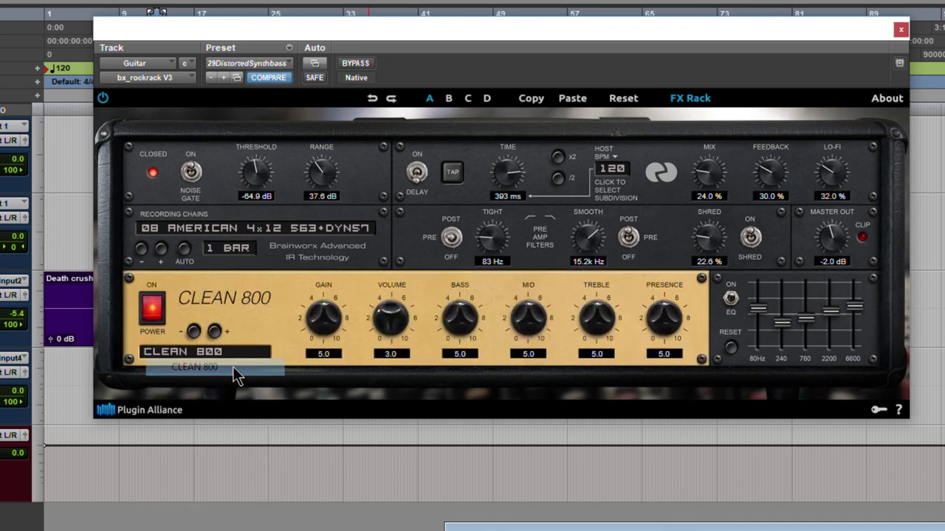
{"action": "left_click", "coordinate": [186, 351]}
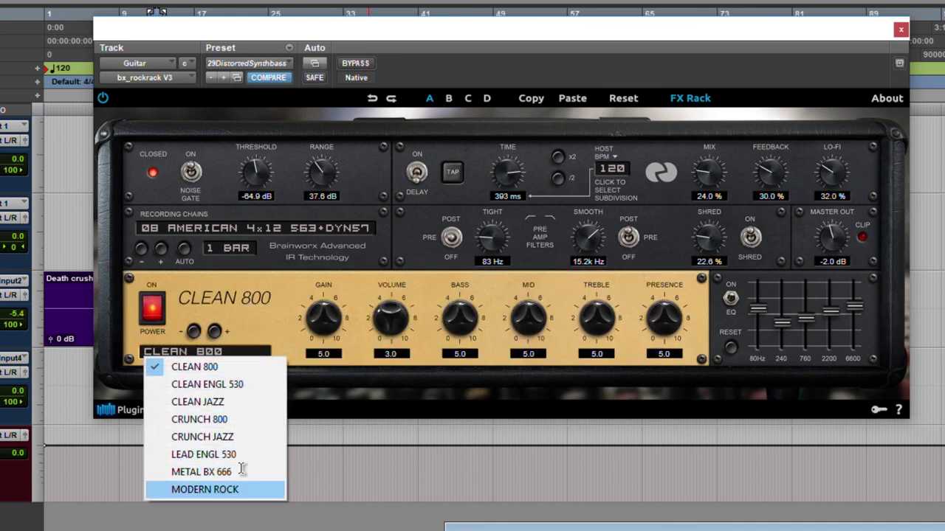
{"action": "left_click", "coordinate": [215, 490]}
Step: Raise Gain to 6.4, Volume to 3.5 and Bass to 5.2, and toggle the delay effect
{"action": "scroll", "coordinate": [323, 328], "scroll_direction": "up", "scroll_amount": 3}
{"action": "scroll", "coordinate": [392, 323], "scroll_direction": "up", "scroll_amount": 2}
{"action": "scroll", "coordinate": [458, 321], "scroll_direction": "up", "scroll_amount": 1}
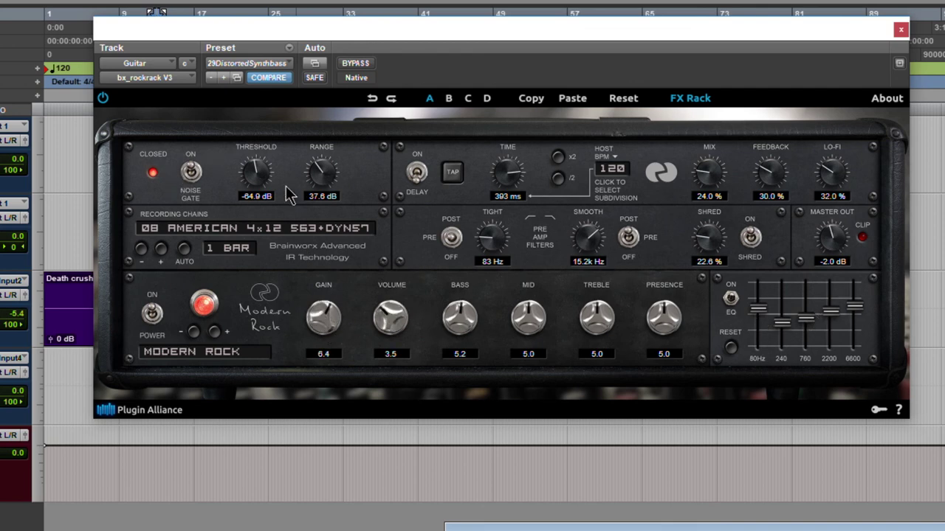
{"action": "left_click", "coordinate": [417, 174]}
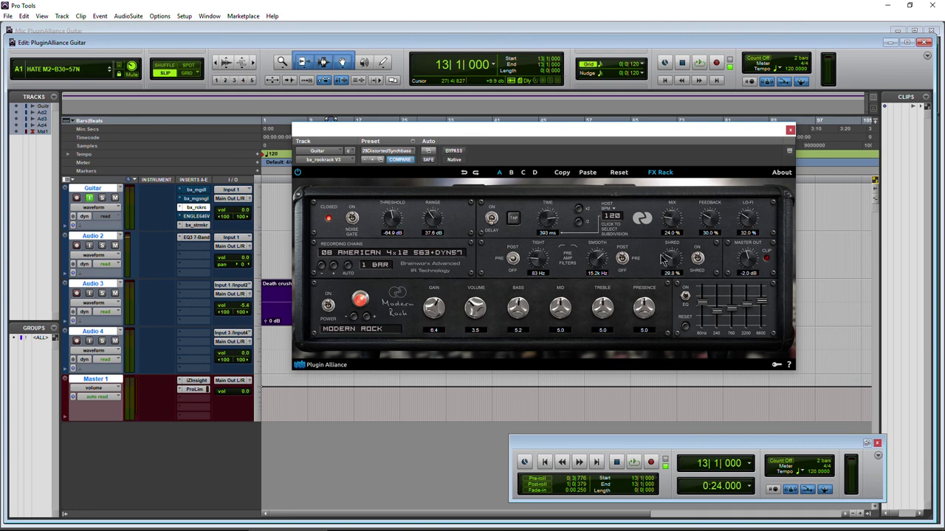
Step: Dismiss the Recording Chains list keeping 08 AMERICAN 4x12 563+DYN57, and hide the FX Rack
{"action": "left_click", "coordinate": [447, 256]}
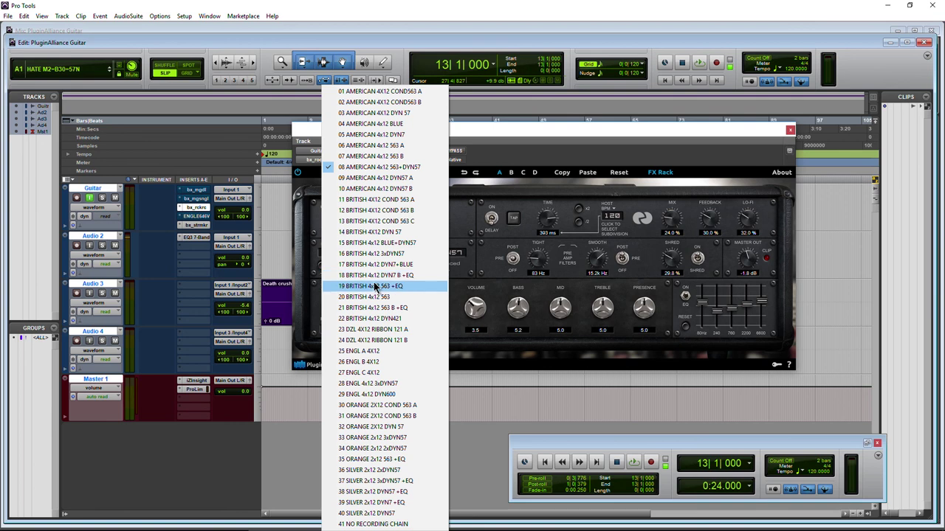
{"action": "left_click", "coordinate": [486, 276]}
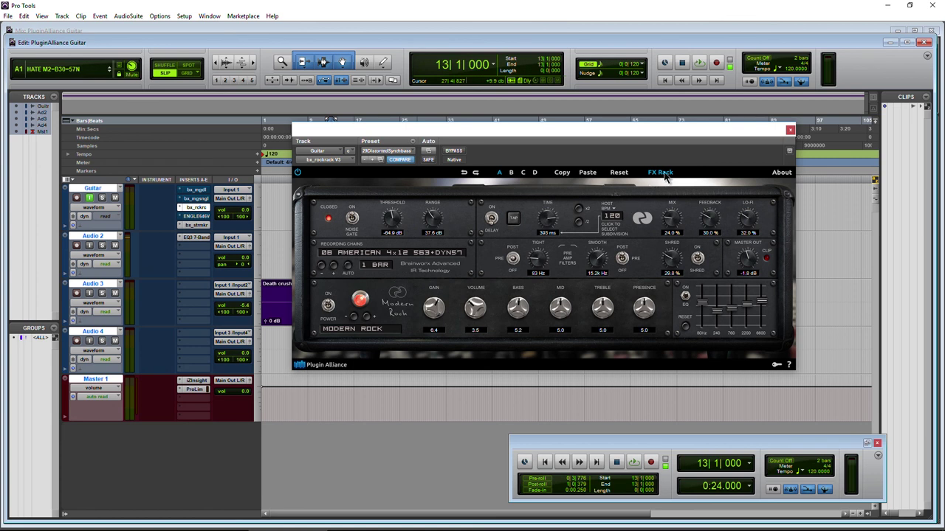
{"action": "left_click", "coordinate": [664, 175]}
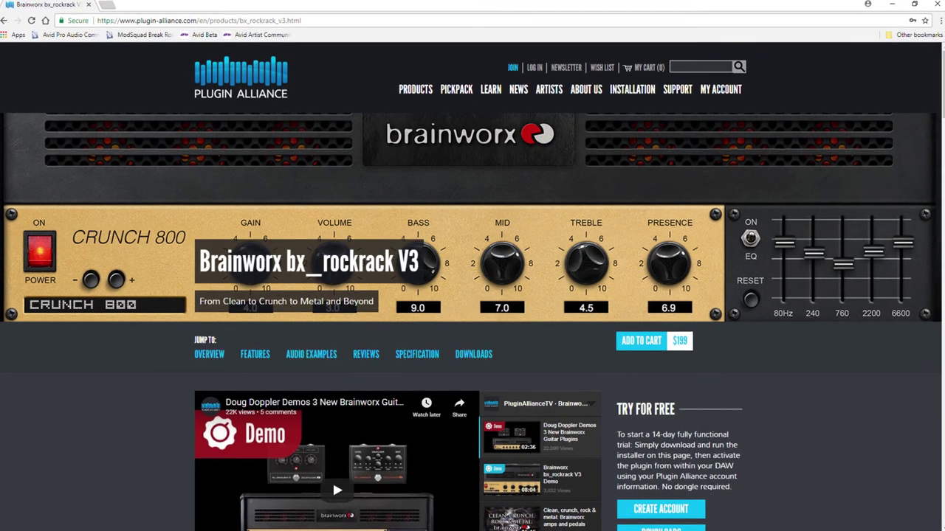